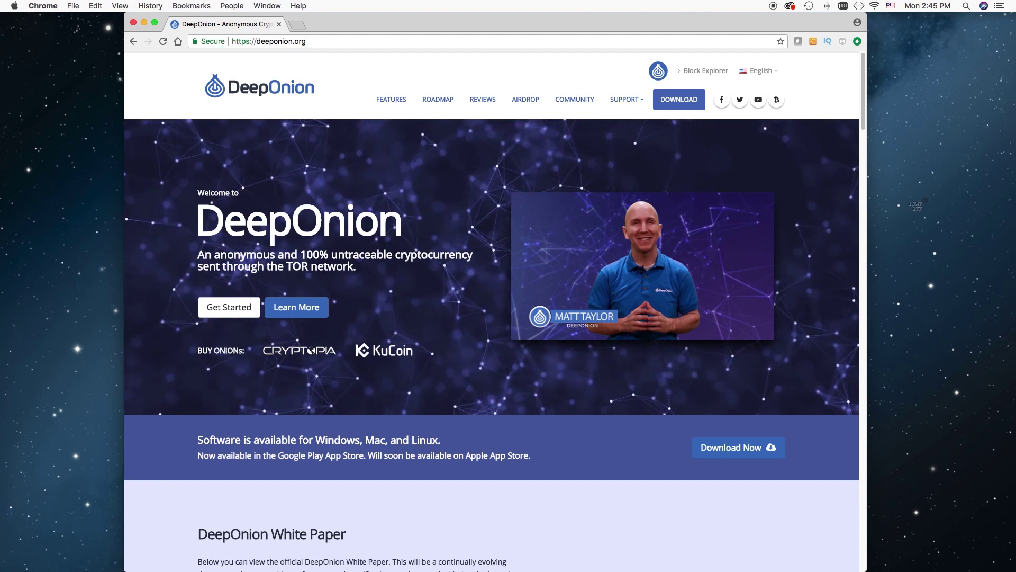
# Step: Capture a region screenshot of the whole Chrome window showing the DeepOnion homepage
pyautogui.press('super+shift+4')
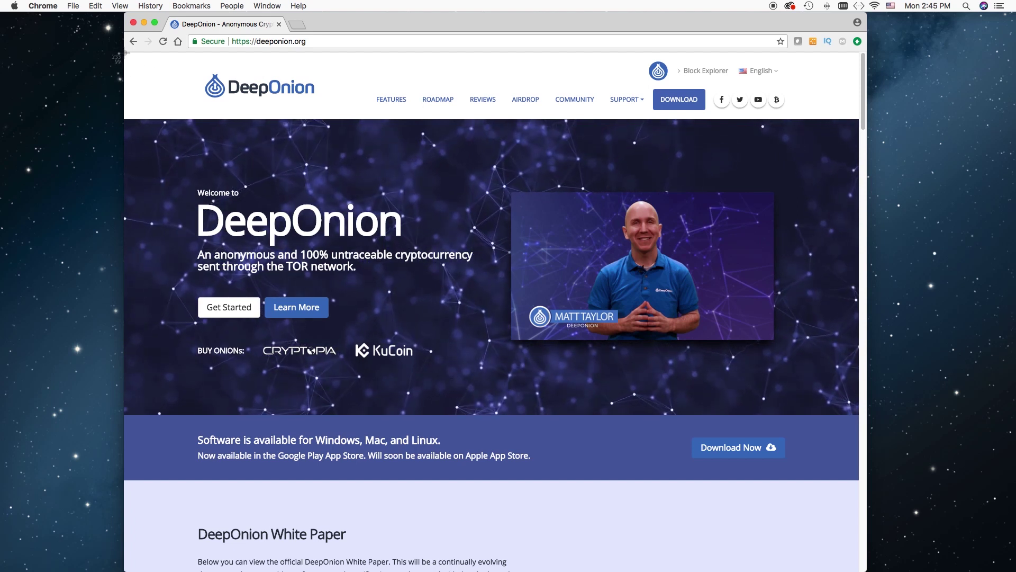
pyautogui.moveTo(123, 11); pyautogui.dragTo(866, 481)
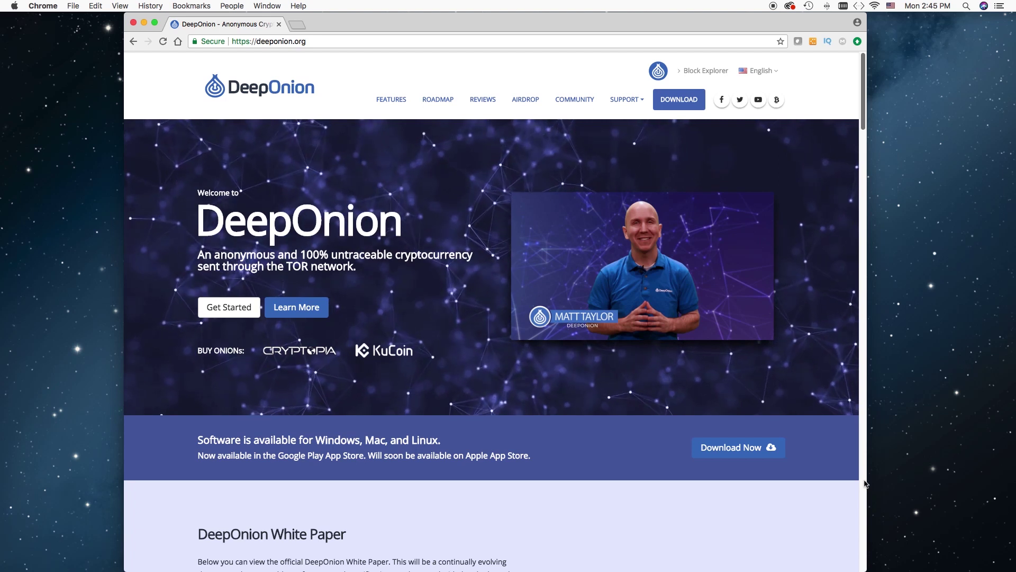
# Step: Close Chrome and open the 'Screen Shot 2018-04-23 at 2.45.13 PM' file in Preview
pyautogui.click(134, 23)
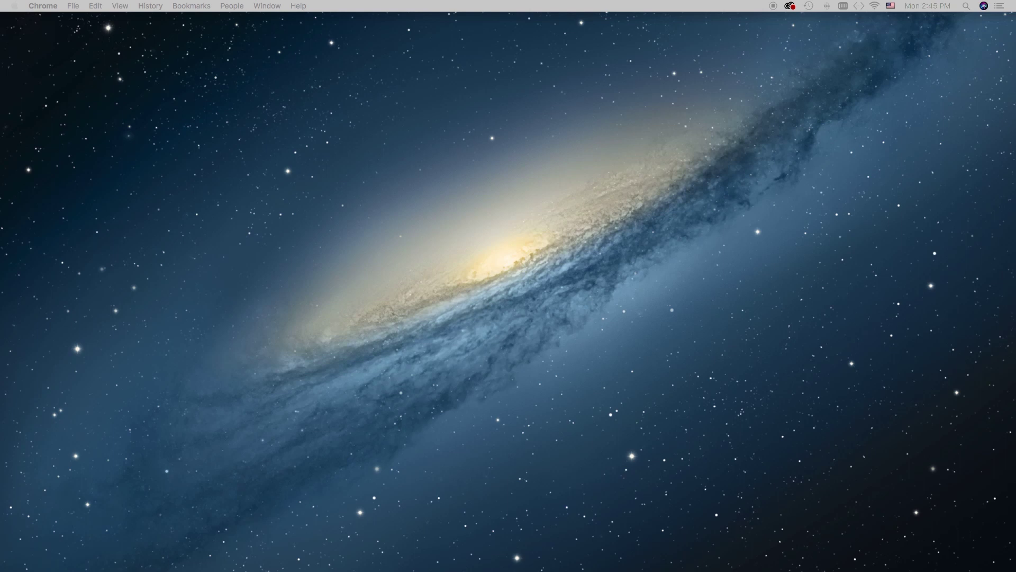
pyautogui.moveTo(726, 292); pyautogui.dragTo(479, 226)
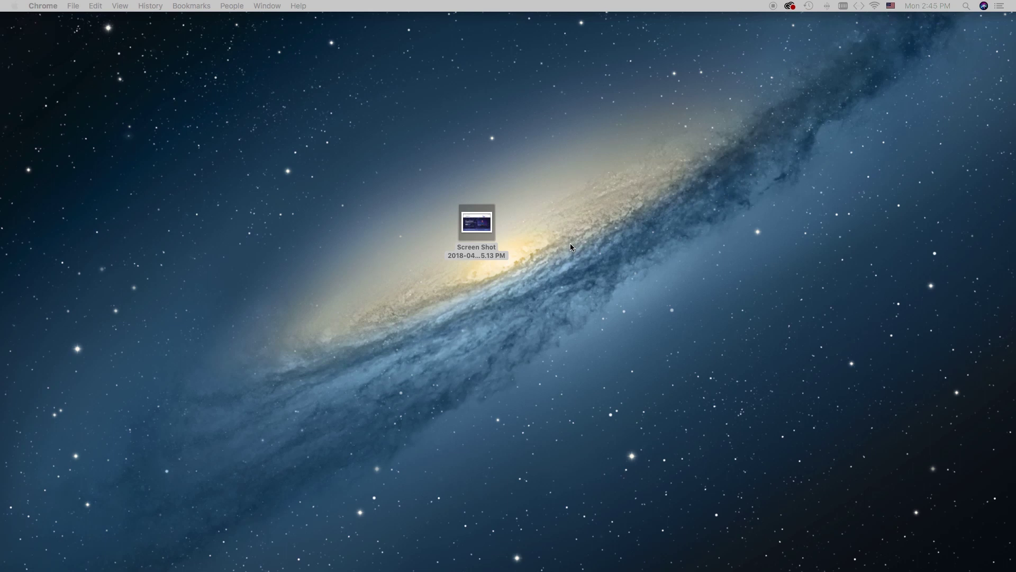
pyautogui.rightClick(480, 233)
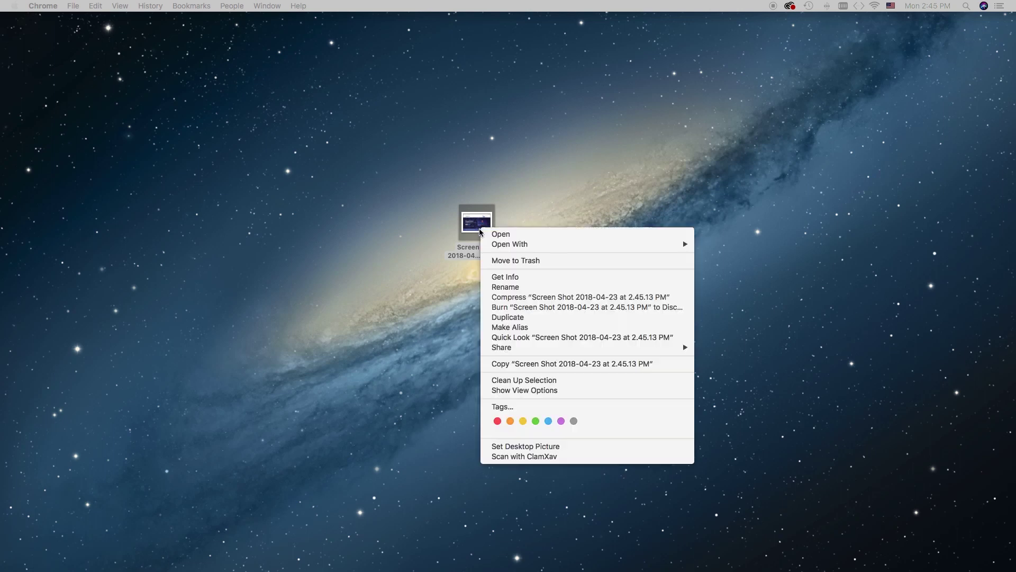
pyautogui.moveTo(488, 243)
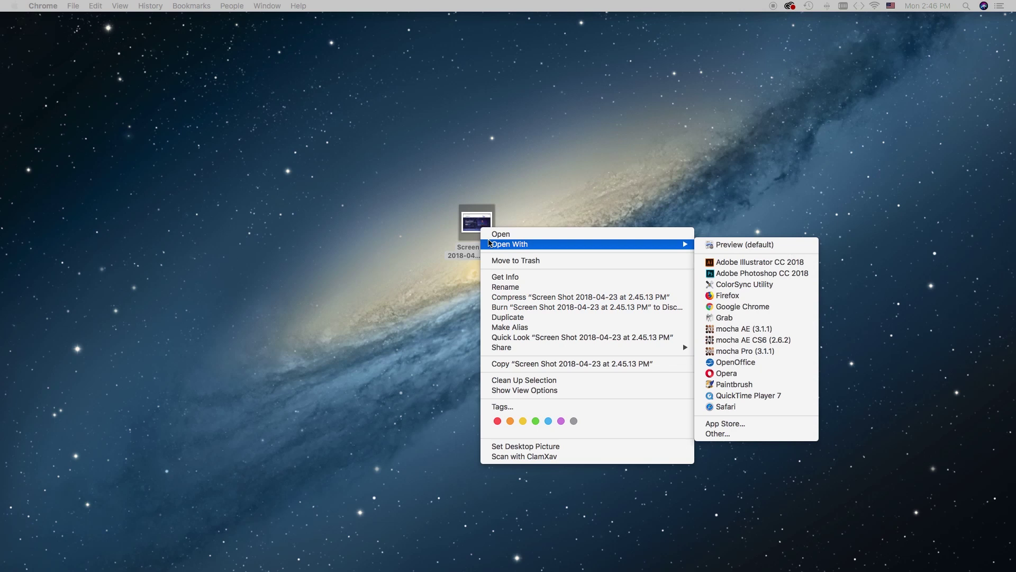
pyautogui.moveTo(689, 245)
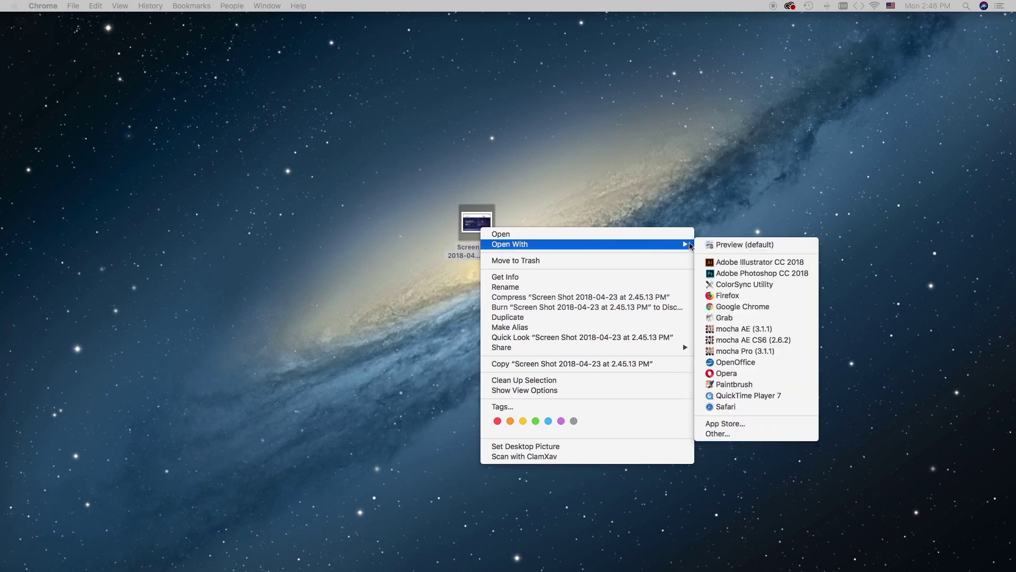
pyautogui.click(732, 245)
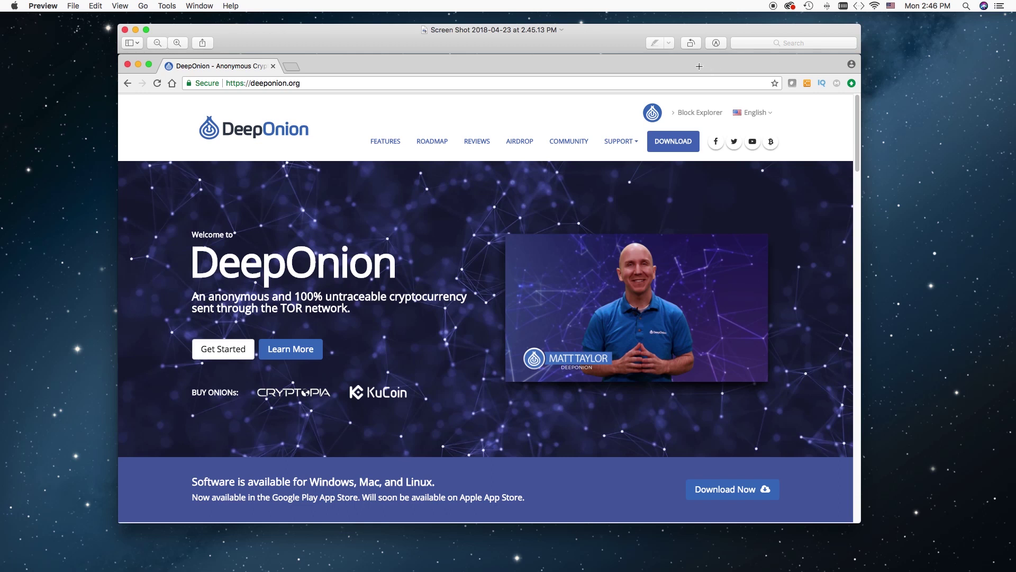
pyautogui.click(691, 43)
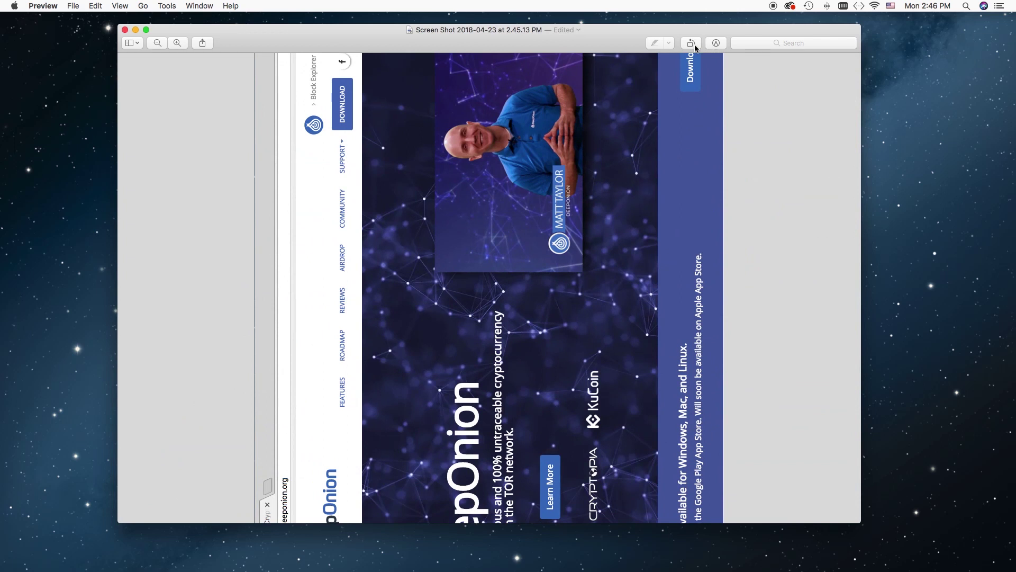
pyautogui.click(695, 47)
pyautogui.click(695, 46)
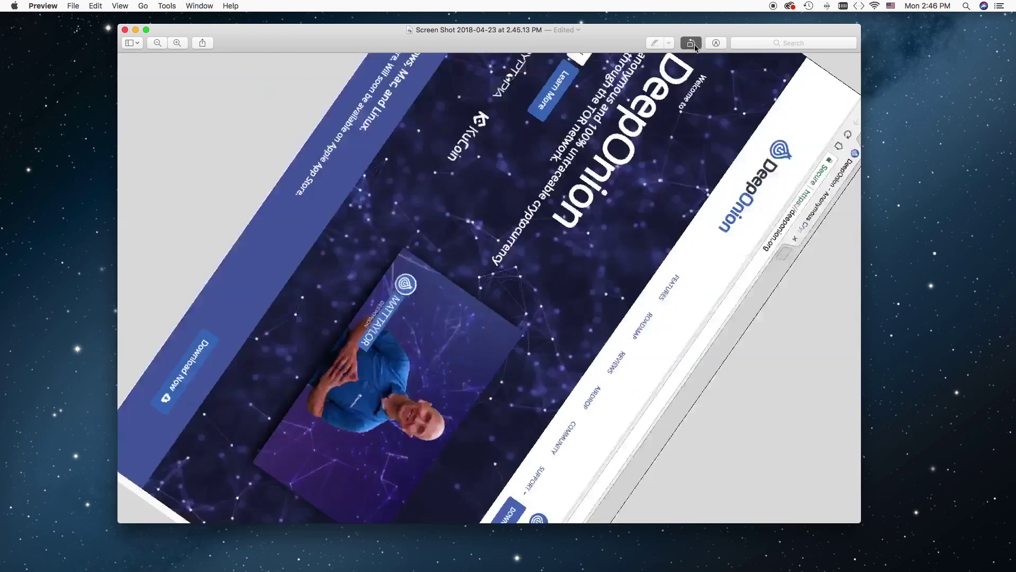
pyautogui.click(695, 46)
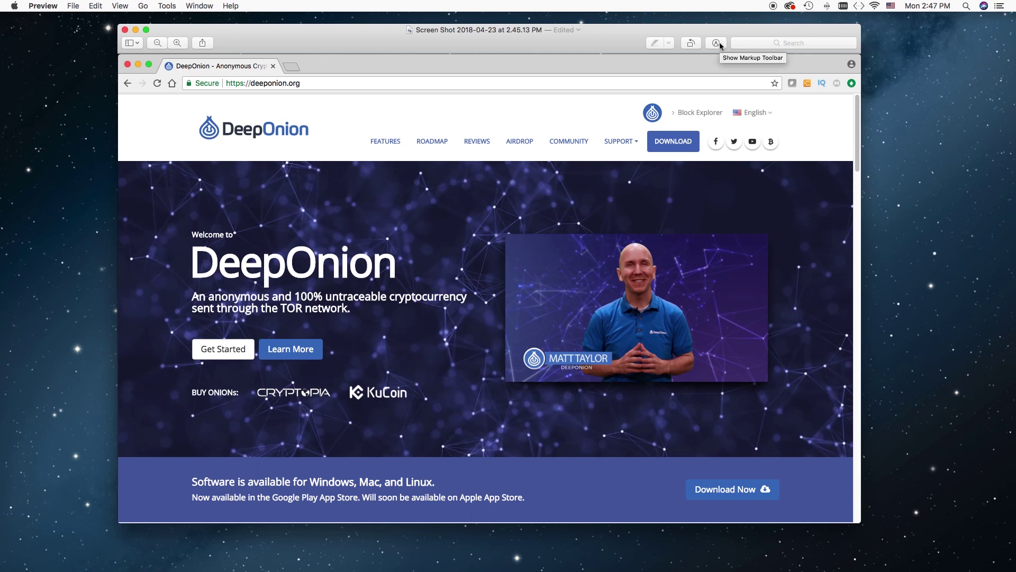
# Step: Show the markup toolbar and raise the text style size to 30 pt
pyautogui.click(719, 42)
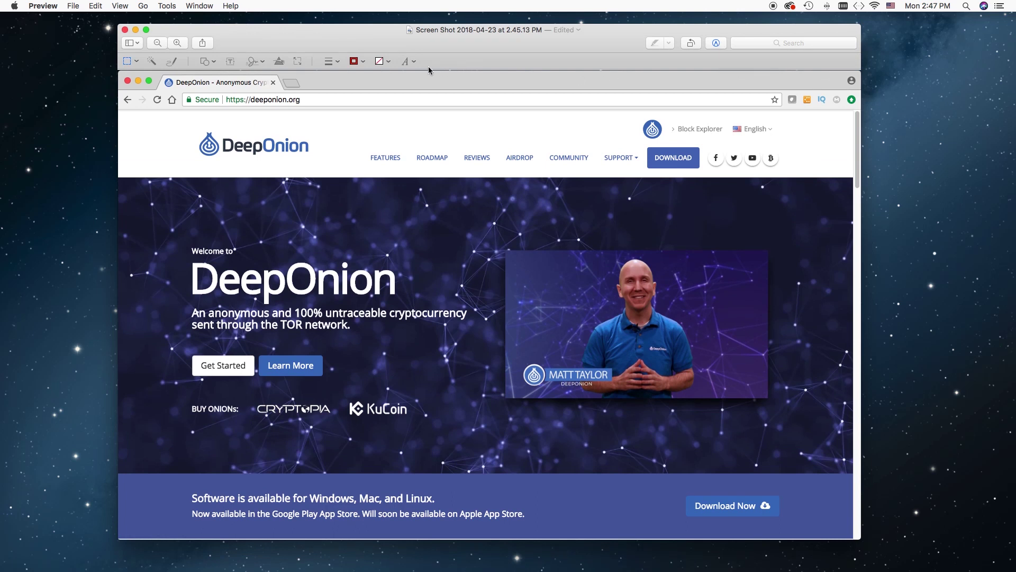
pyautogui.click(414, 62)
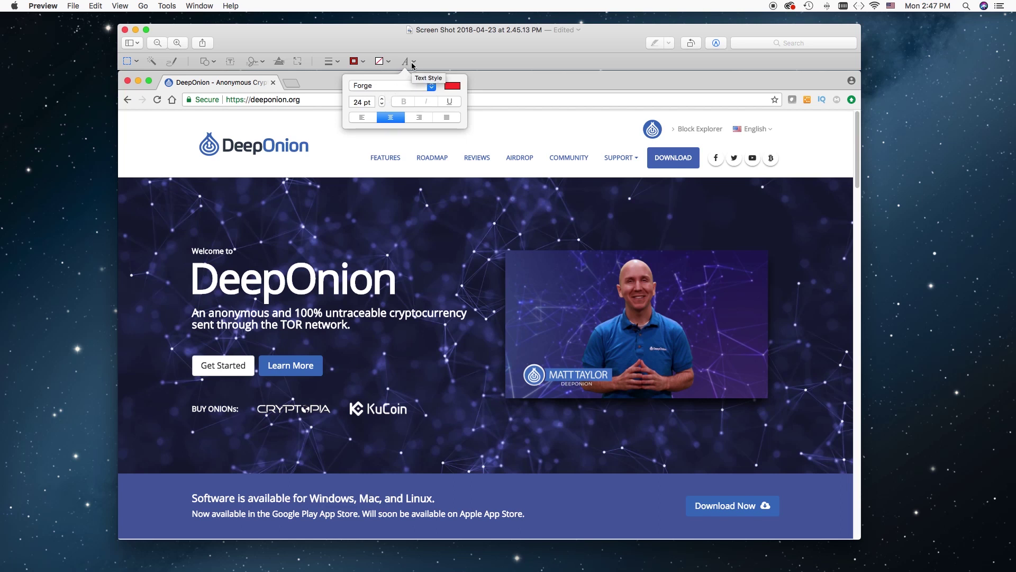
pyautogui.click(383, 99)
pyautogui.click(382, 99)
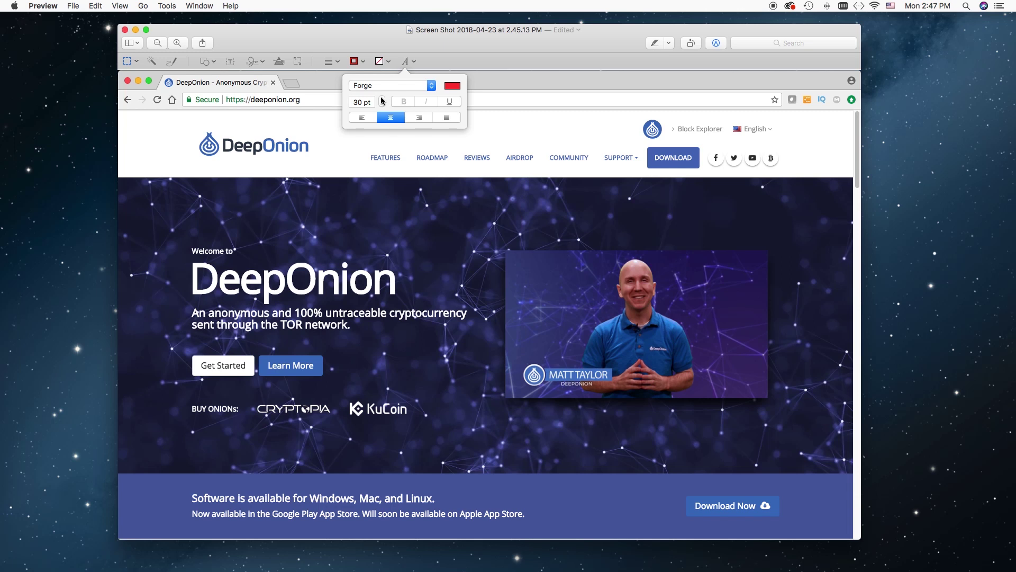
pyautogui.click(429, 62)
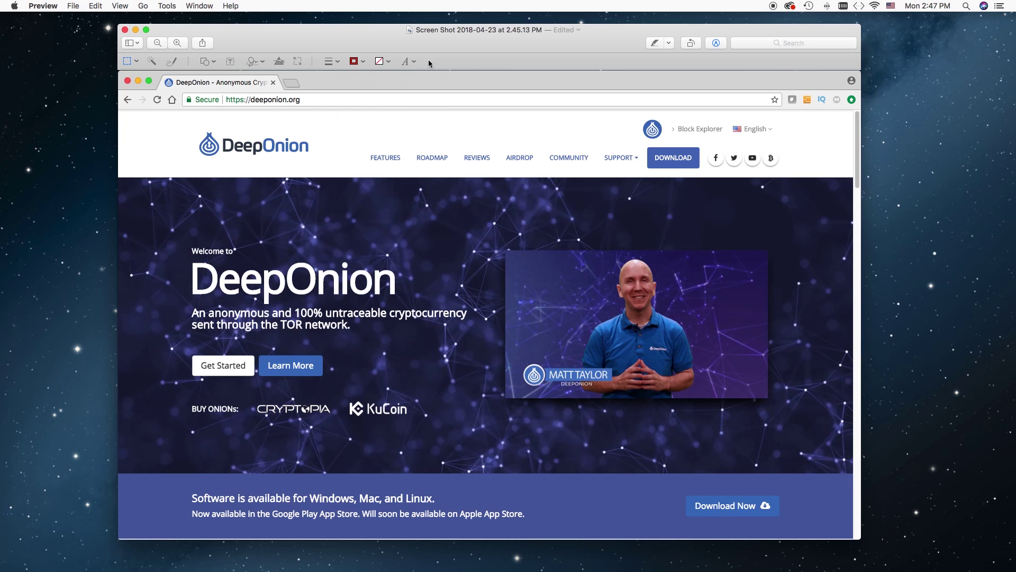
# Step: Browse the fill, border colour, line style and selection shape menus, then bring up Adjust Color
pyautogui.click(388, 63)
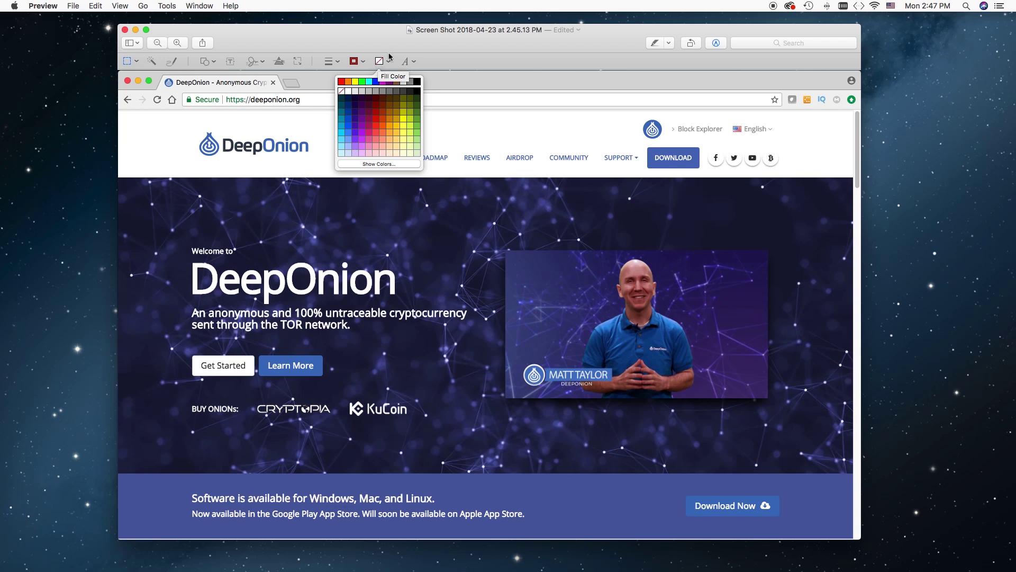
pyautogui.click(363, 62)
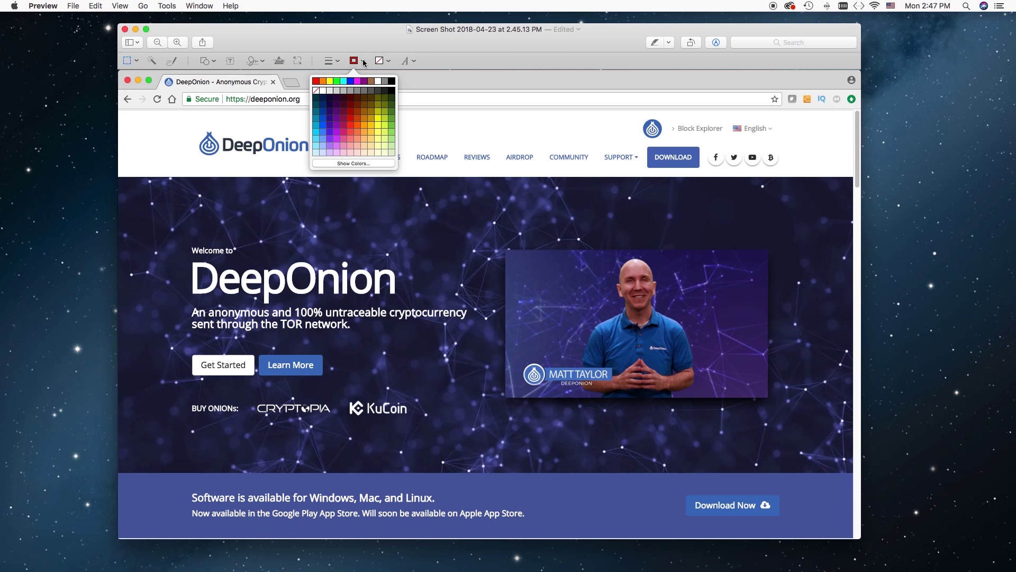
pyautogui.click(363, 48)
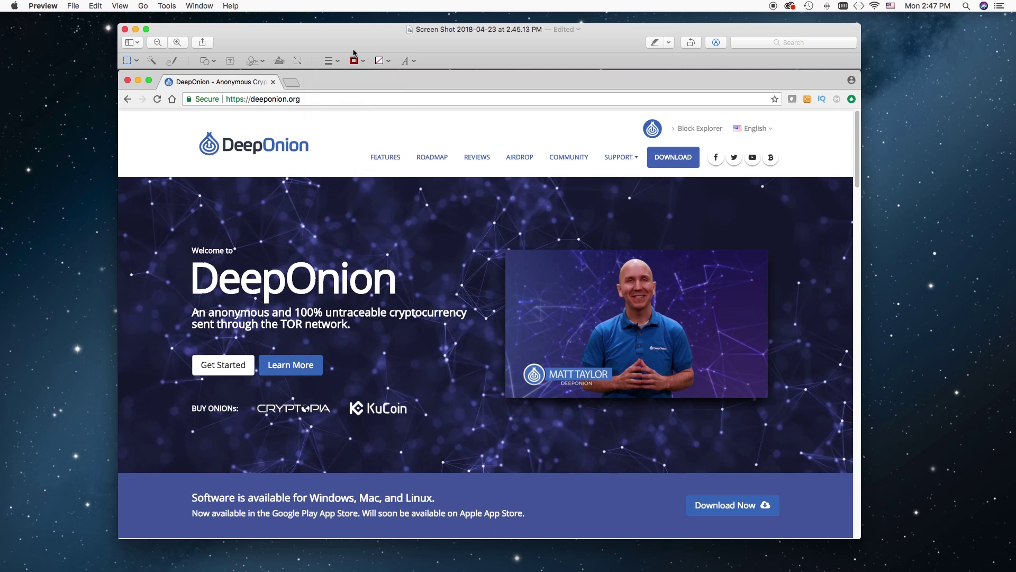
pyautogui.click(338, 62)
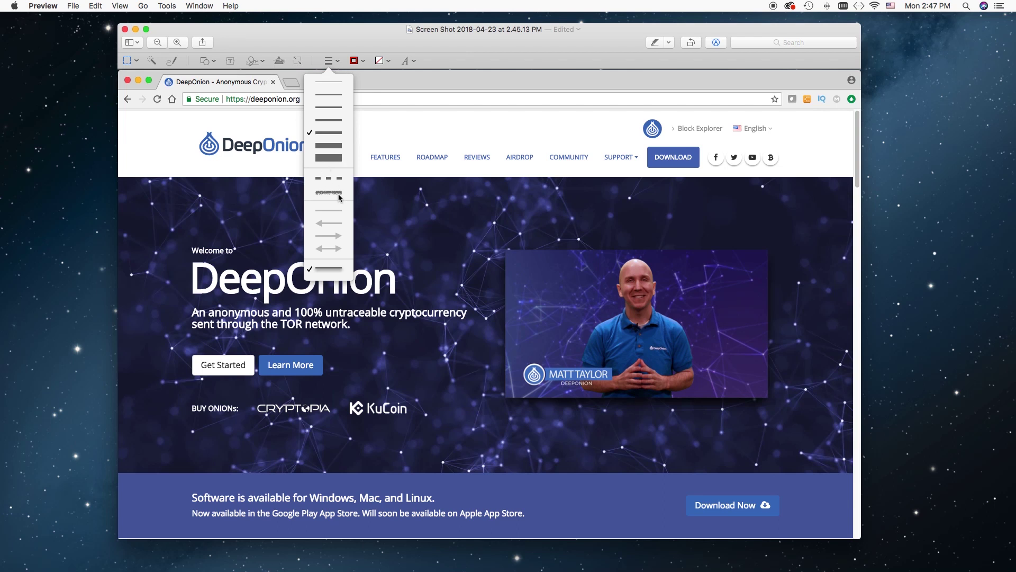
pyautogui.click(337, 41)
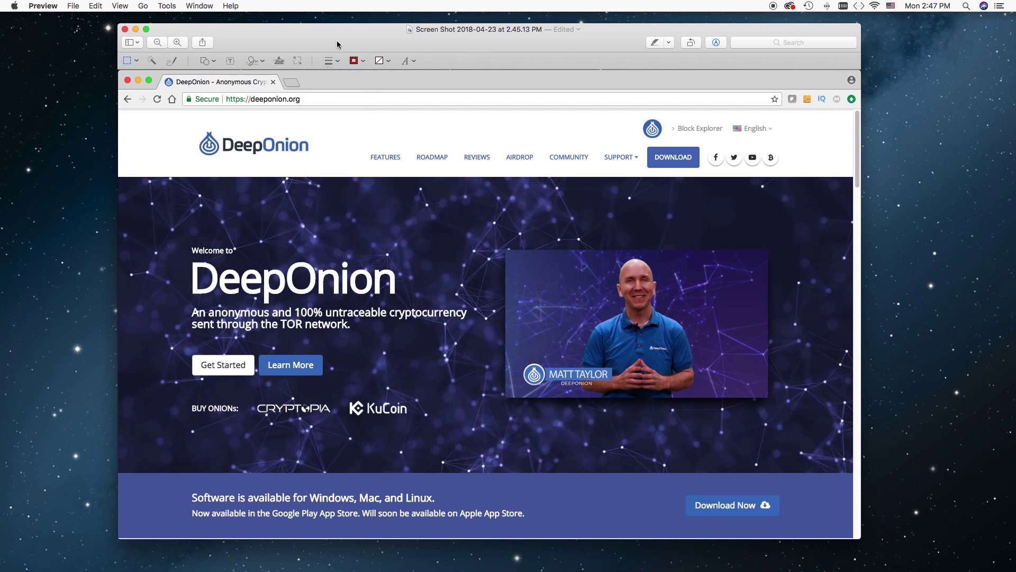
pyautogui.click(137, 60)
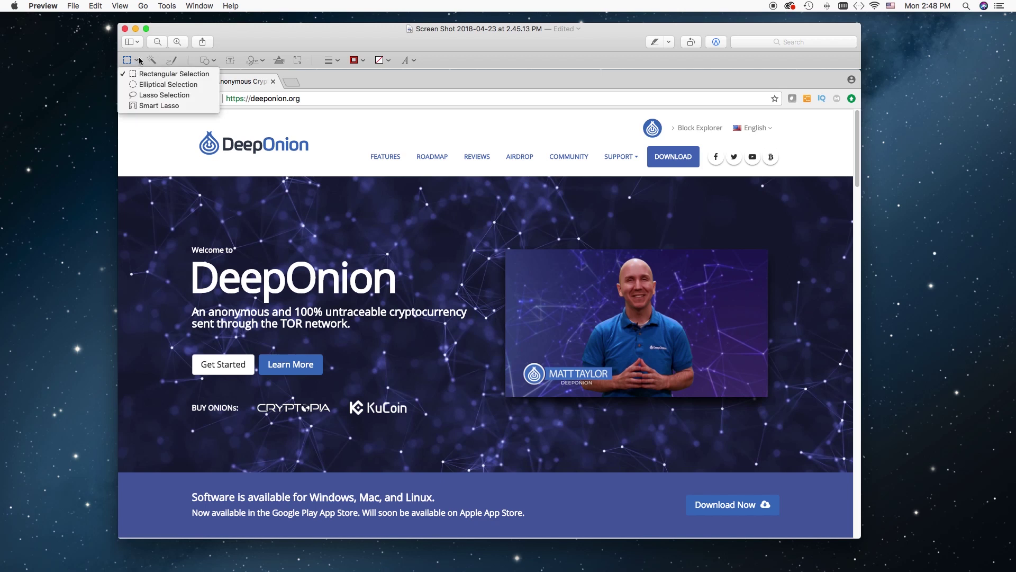
pyautogui.click(141, 60)
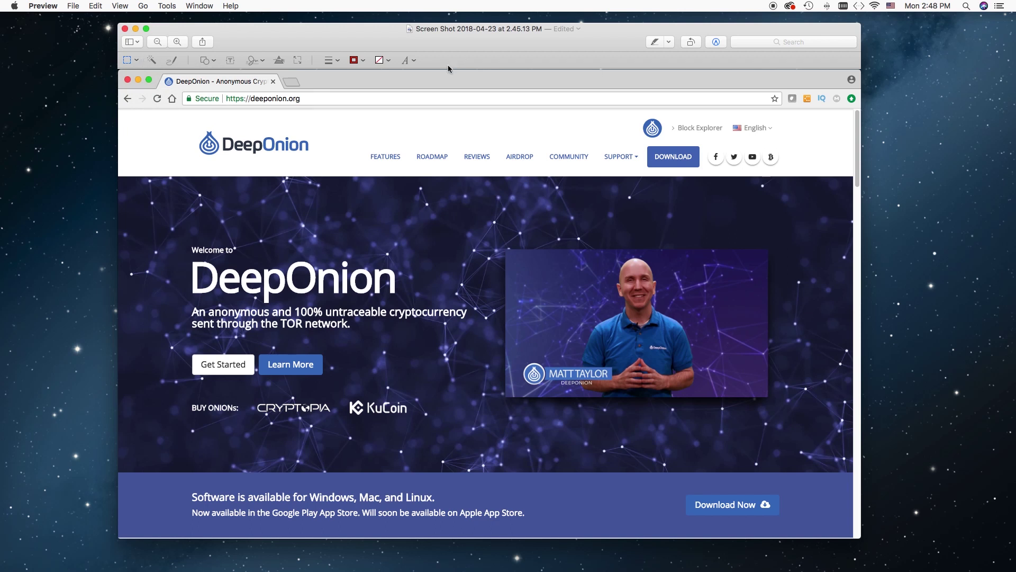
pyautogui.click(280, 62)
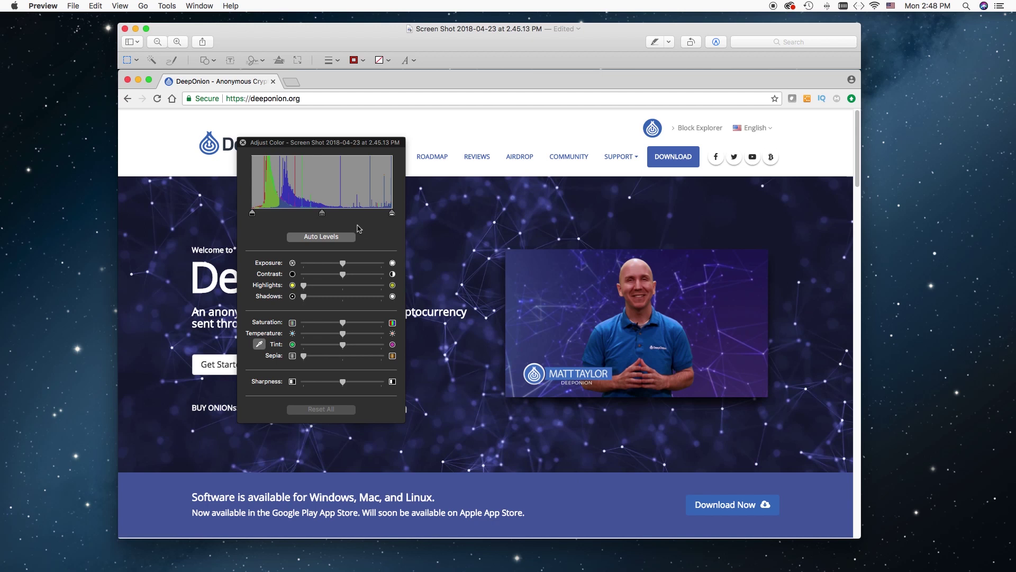
# Step: Try adjusting black point, white point, exposure and highlights, then Reset All and close the panel
pyautogui.click(255, 213)
pyautogui.moveTo(259, 217)
pyautogui.mouseDown()
pyautogui.moveTo(272, 216)
pyautogui.moveTo(263, 216)
pyautogui.mouseUp()
pyautogui.moveTo(392, 214); pyautogui.dragTo(381, 214)
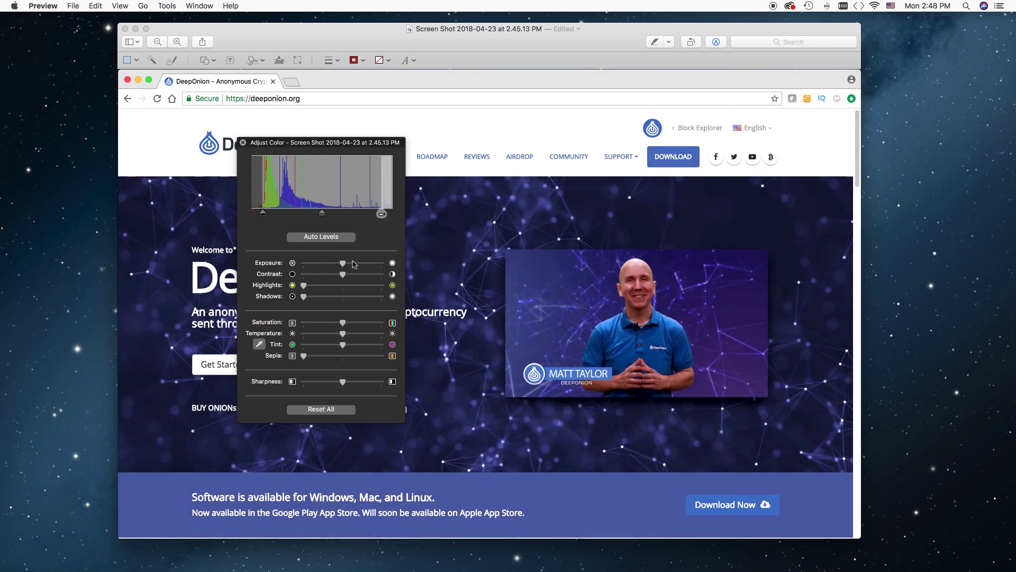
pyautogui.moveTo(343, 263)
pyautogui.mouseDown()
pyautogui.moveTo(373, 264)
pyautogui.moveTo(317, 271)
pyautogui.moveTo(343, 264)
pyautogui.moveTo(356, 275)
pyautogui.moveTo(327, 280)
pyautogui.moveTo(343, 277)
pyautogui.mouseUp()
pyautogui.moveTo(303, 286)
pyautogui.mouseDown()
pyautogui.moveTo(357, 286)
pyautogui.moveTo(302, 298)
pyautogui.mouseUp()
pyautogui.click(314, 408)
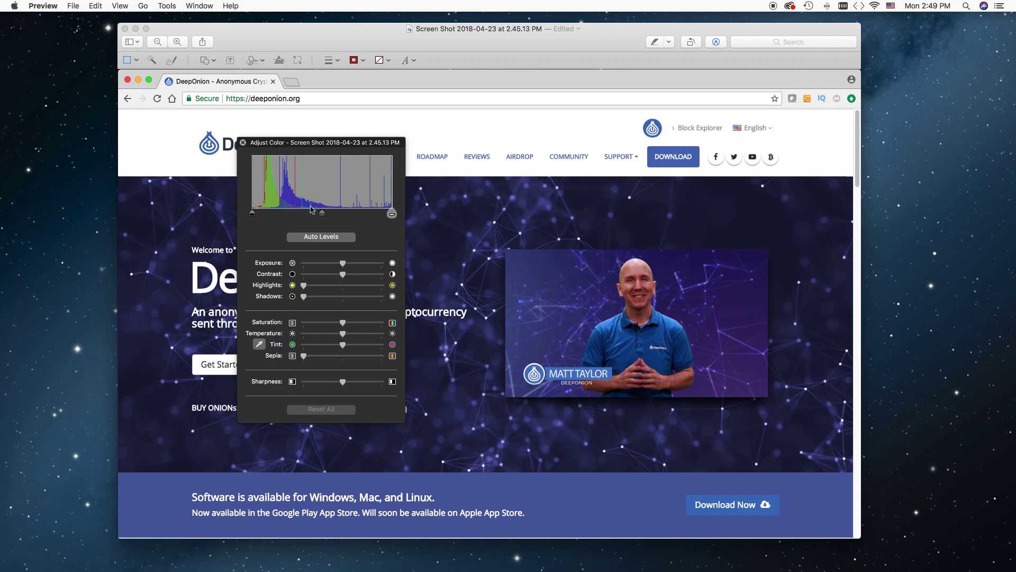
pyautogui.click(243, 143)
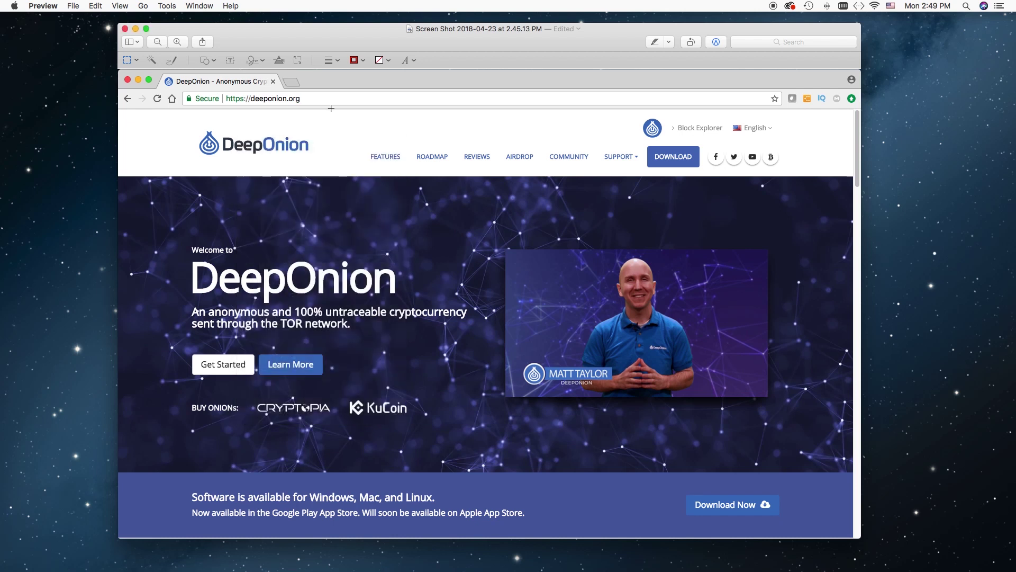
# Step: Create a new handwritten signature captured with the camera
pyautogui.click(262, 61)
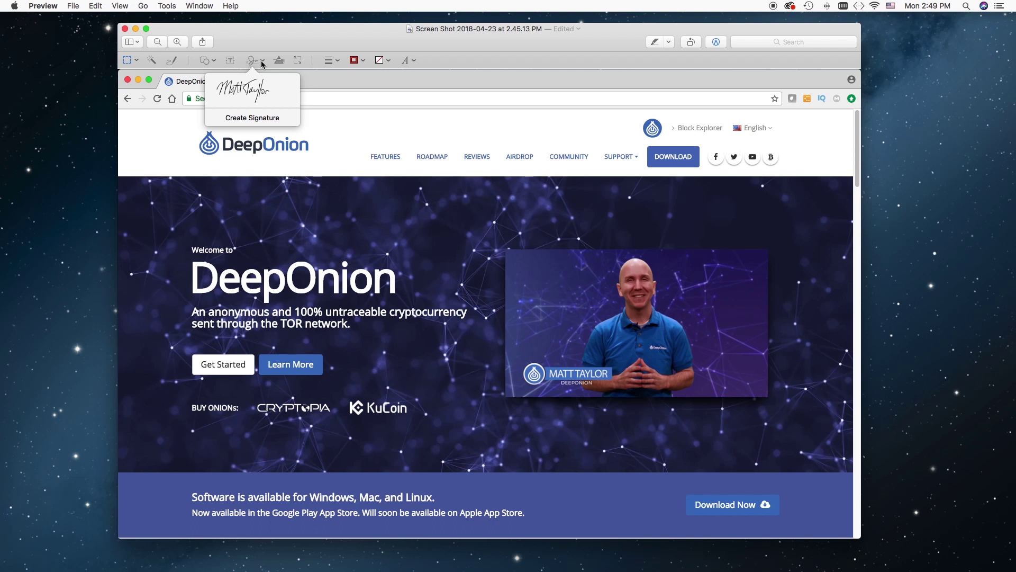
pyautogui.click(269, 119)
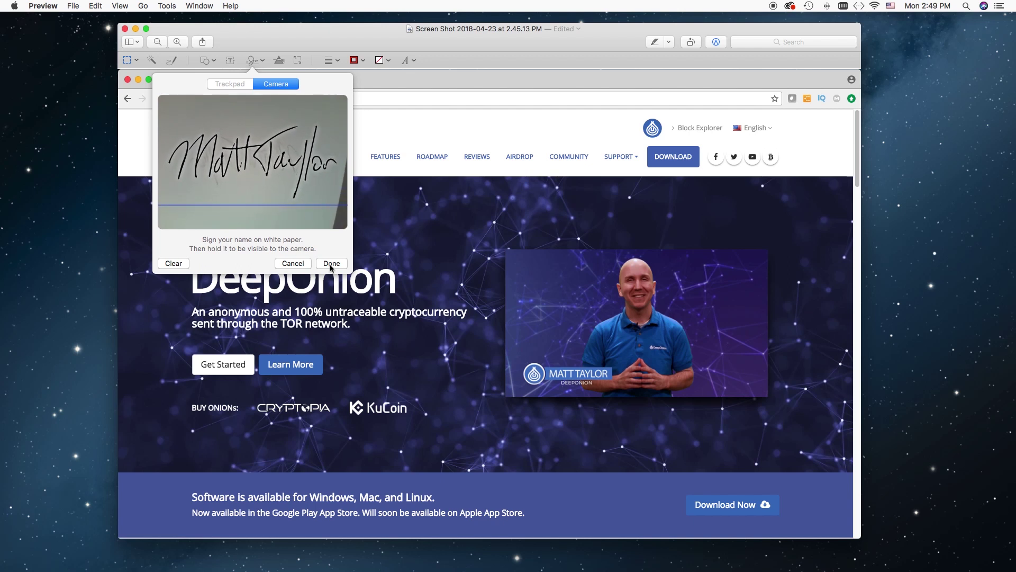
pyautogui.press('Return')
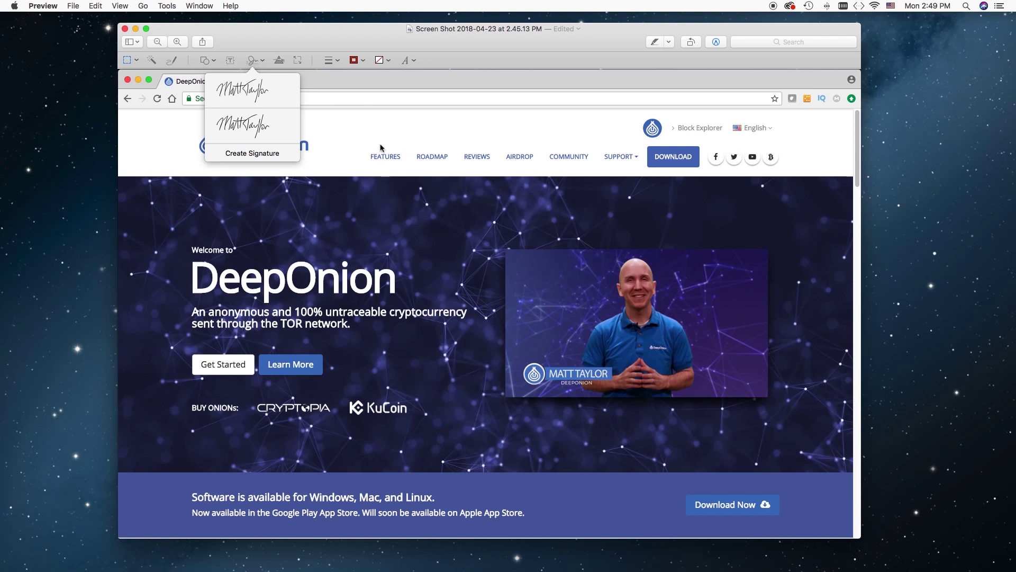
pyautogui.click(365, 126)
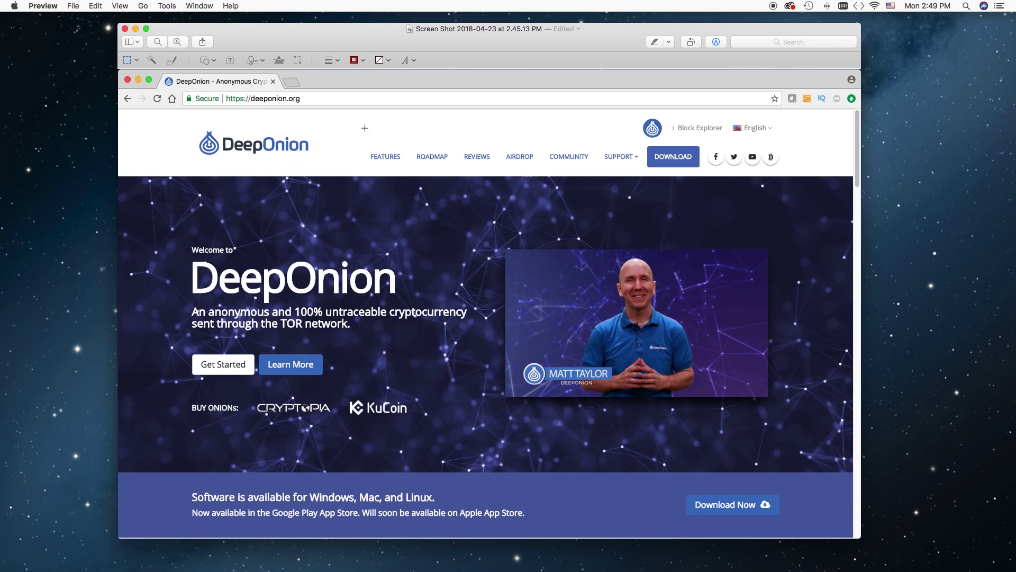
# Step: Place the new signature in the header above the navigation links and add a text box
pyautogui.click(251, 62)
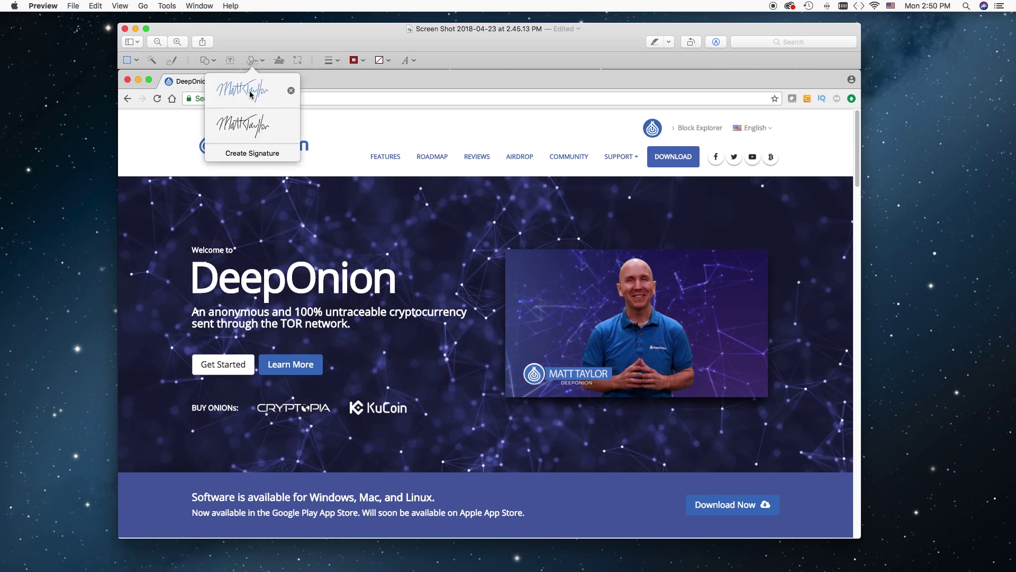
pyautogui.click(248, 127)
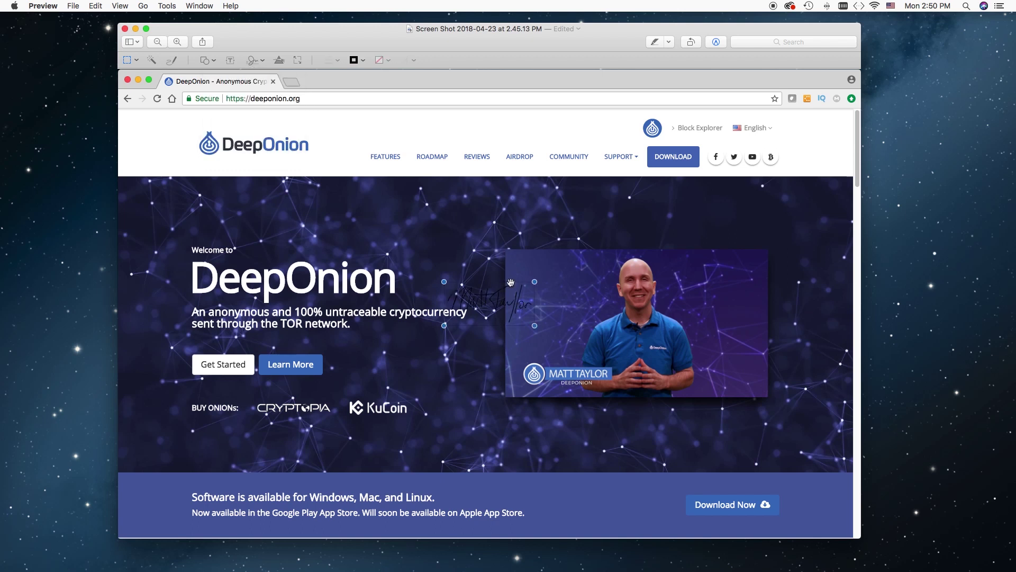
pyautogui.moveTo(511, 282); pyautogui.dragTo(489, 116)
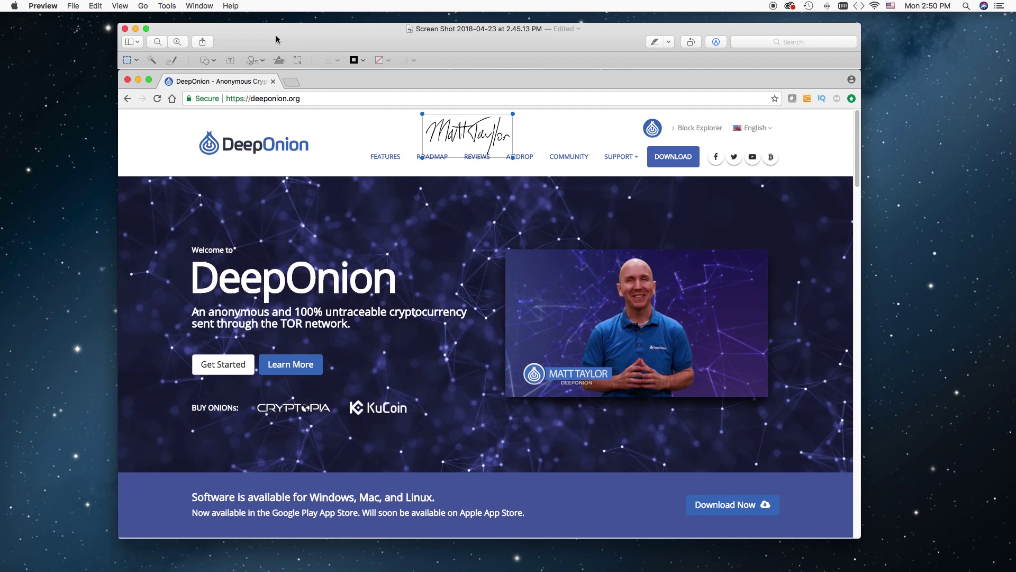
pyautogui.click(231, 61)
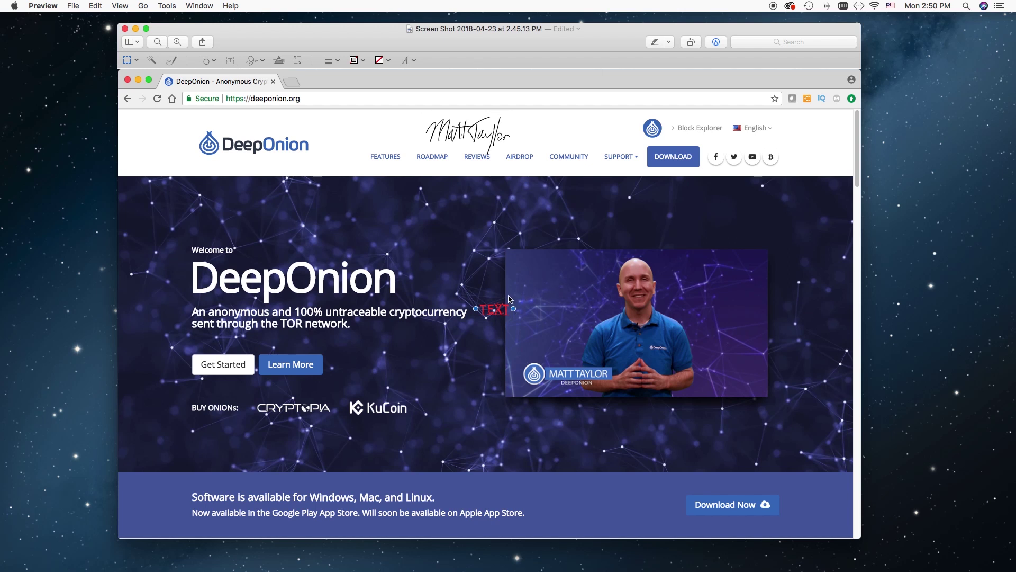
# Step: Move the text box up and set its font to Futura at 54 pt
pyautogui.moveTo(511, 300)
pyautogui.mouseDown()
pyautogui.moveTo(545, 124)
pyautogui.moveTo(587, 128)
pyautogui.mouseUp()
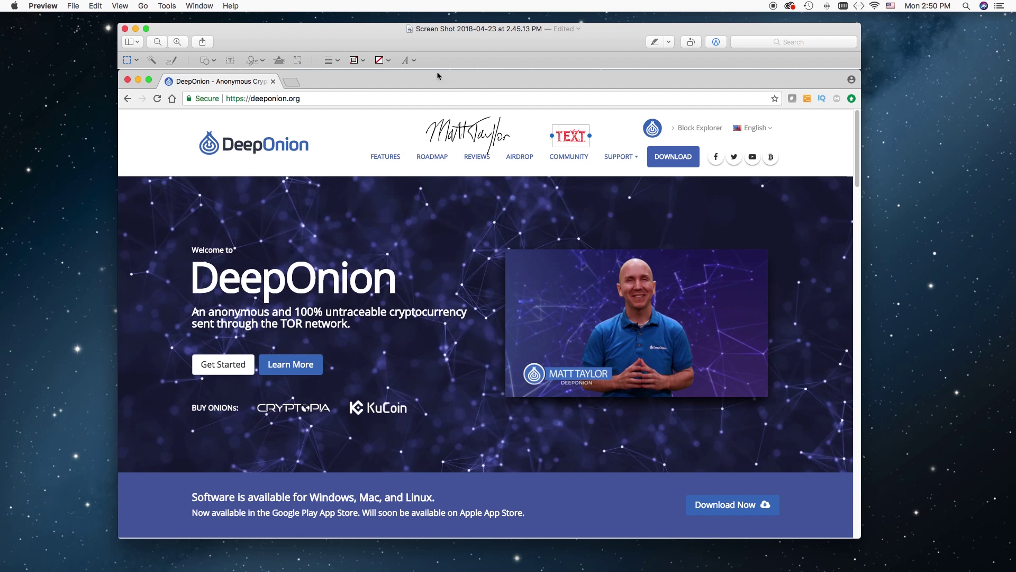
pyautogui.click(412, 61)
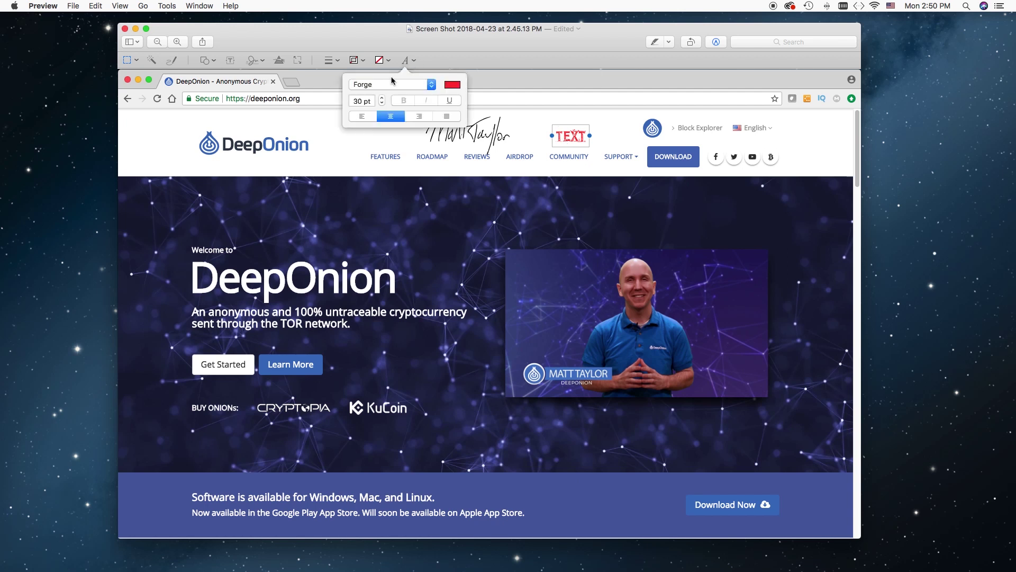
pyautogui.click(430, 85)
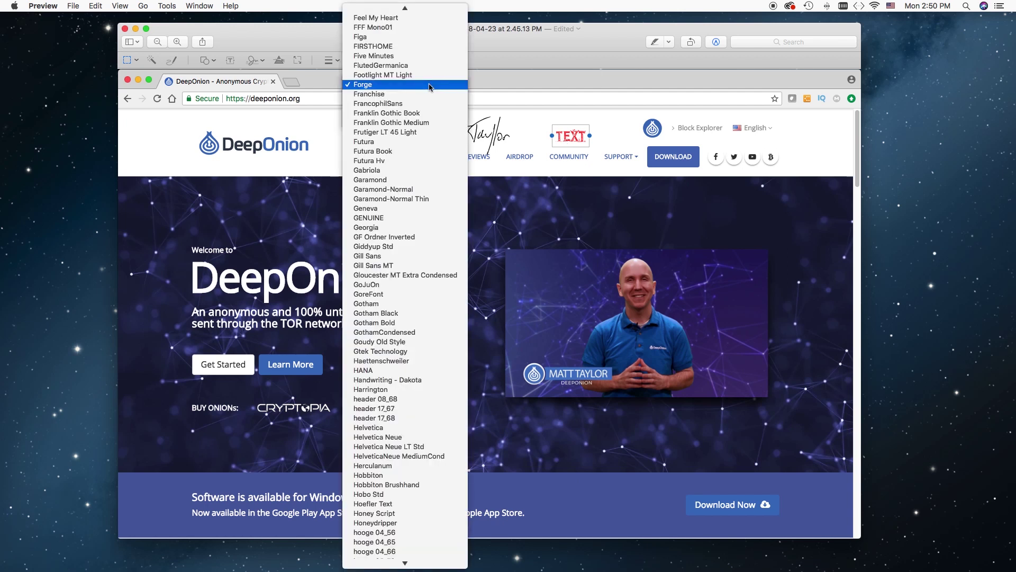
pyautogui.click(407, 141)
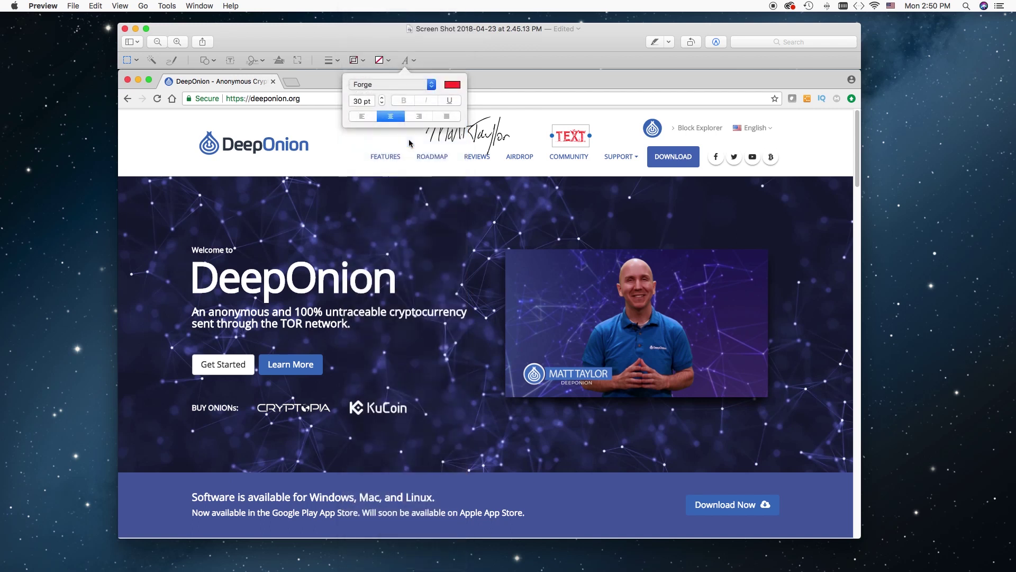
pyautogui.click(382, 104)
pyautogui.click(382, 98)
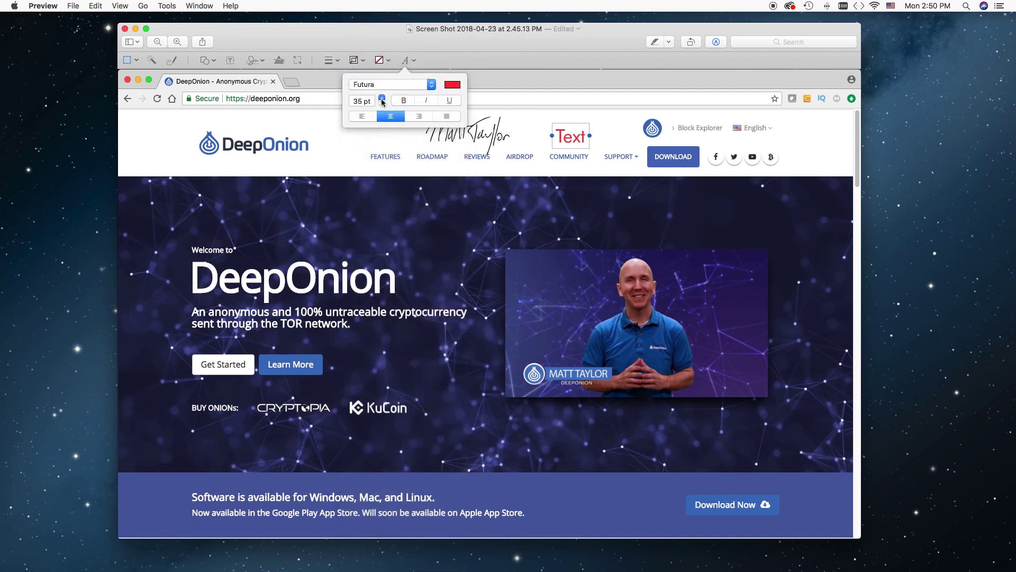
pyautogui.click(382, 98)
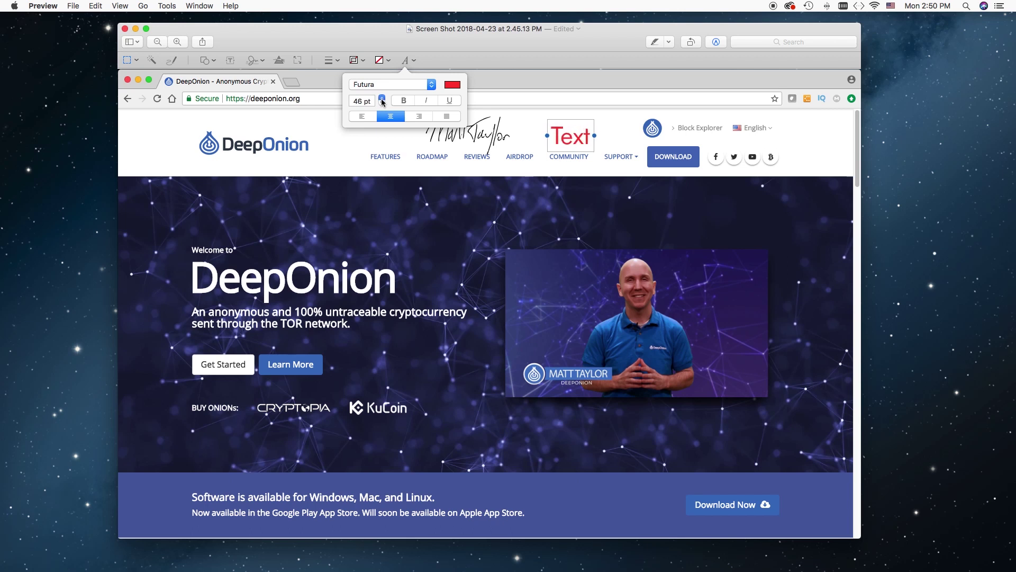
pyautogui.click(382, 98)
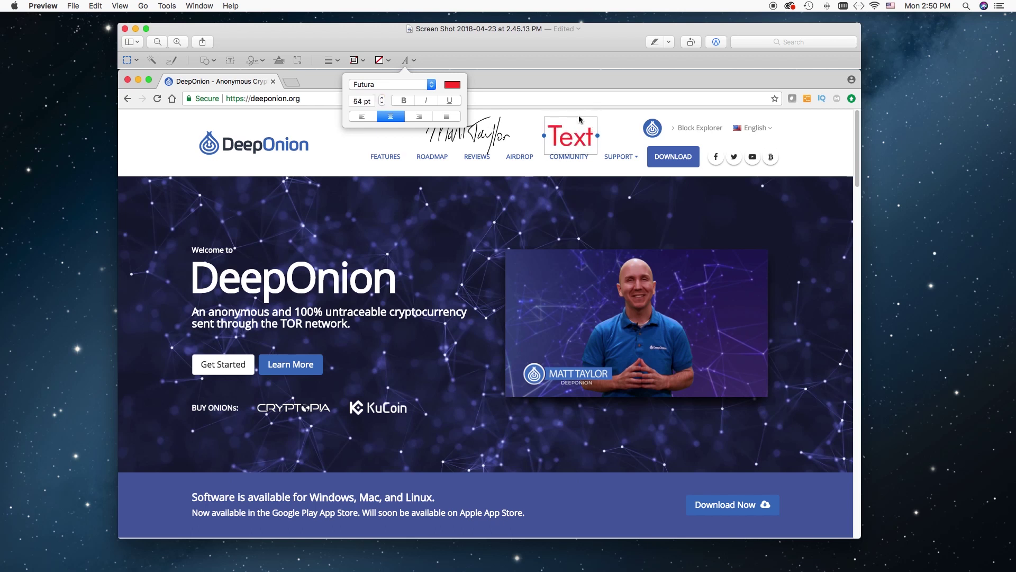
# Step: Replace the placeholder with 'Matt is cool.' and position it just above the video
pyautogui.moveTo(597, 151)
pyautogui.mouseDown()
pyautogui.moveTo(571, 317)
pyautogui.moveTo(580, 291)
pyautogui.moveTo(565, 288)
pyautogui.mouseUp()
pyautogui.doubleClick(566, 287)
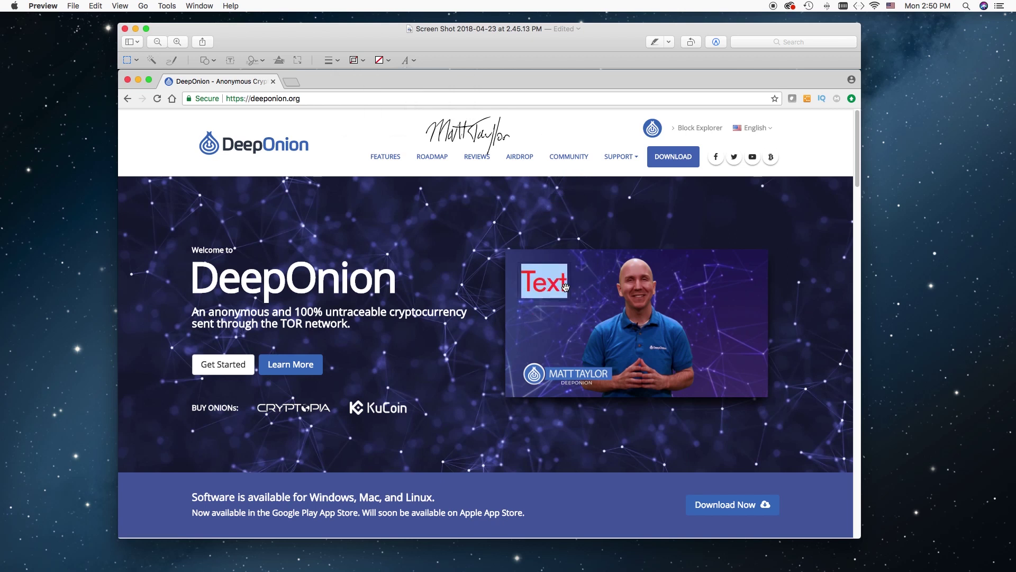
pyautogui.click(566, 288)
pyautogui.doubleClick(566, 287)
pyautogui.write('Matt is co')
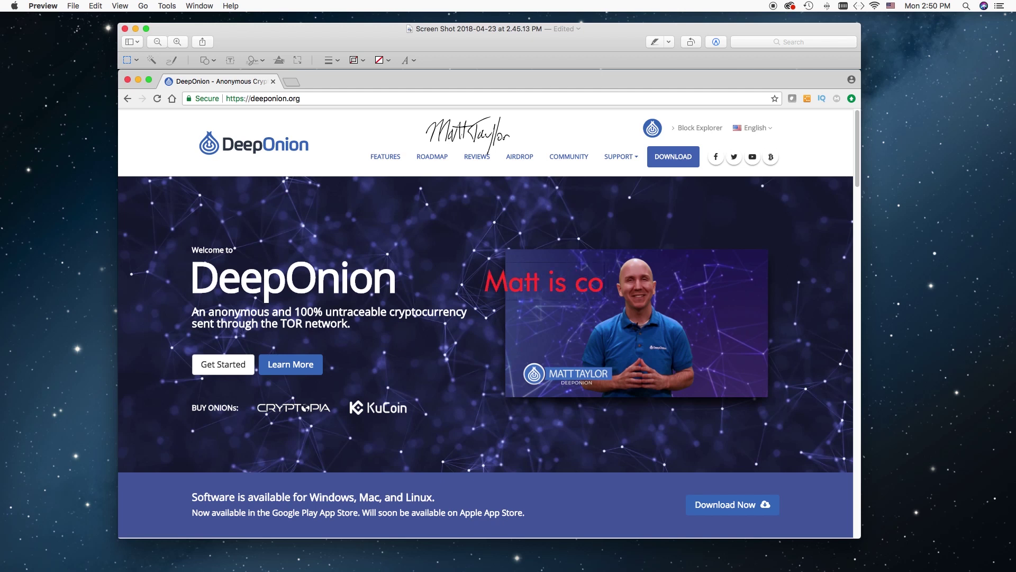
pyautogui.write('ol.')
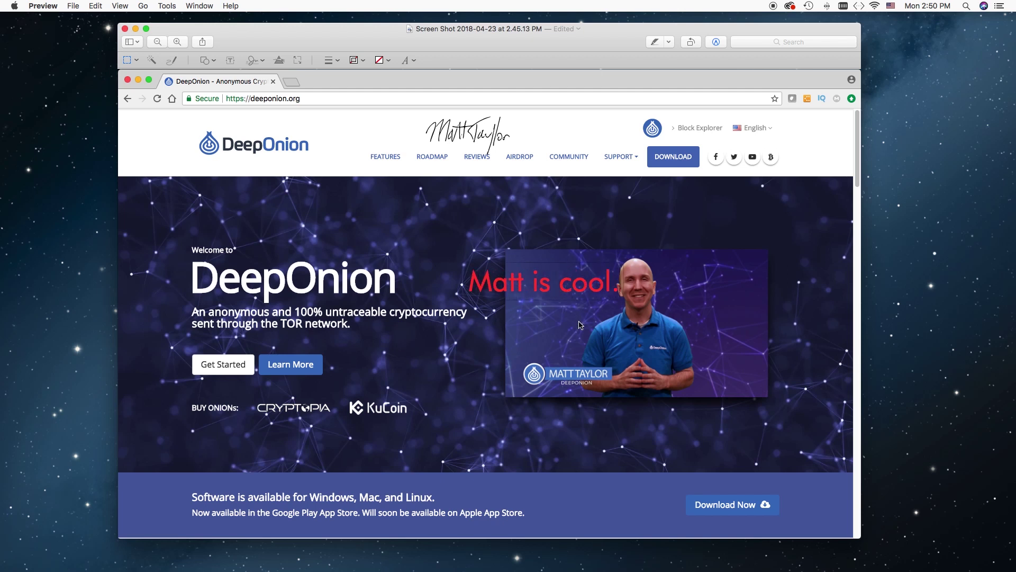
pyautogui.moveTo(582, 263); pyautogui.dragTo(677, 210)
pyautogui.click(645, 196)
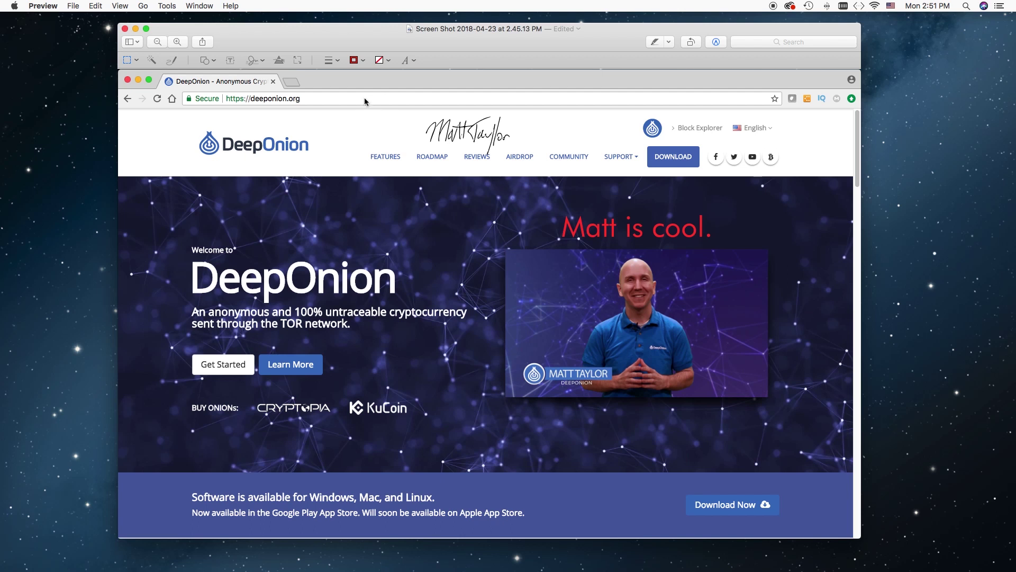
# Step: Add a thick-bordered red rounded rectangle and fit it around the deeponion.org URL bar
pyautogui.click(214, 61)
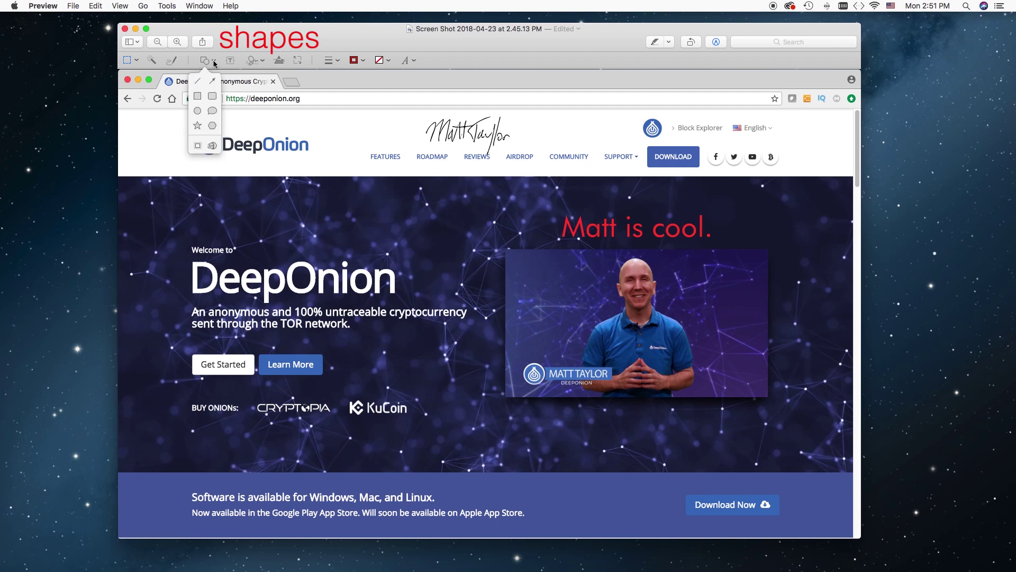
pyautogui.click(213, 97)
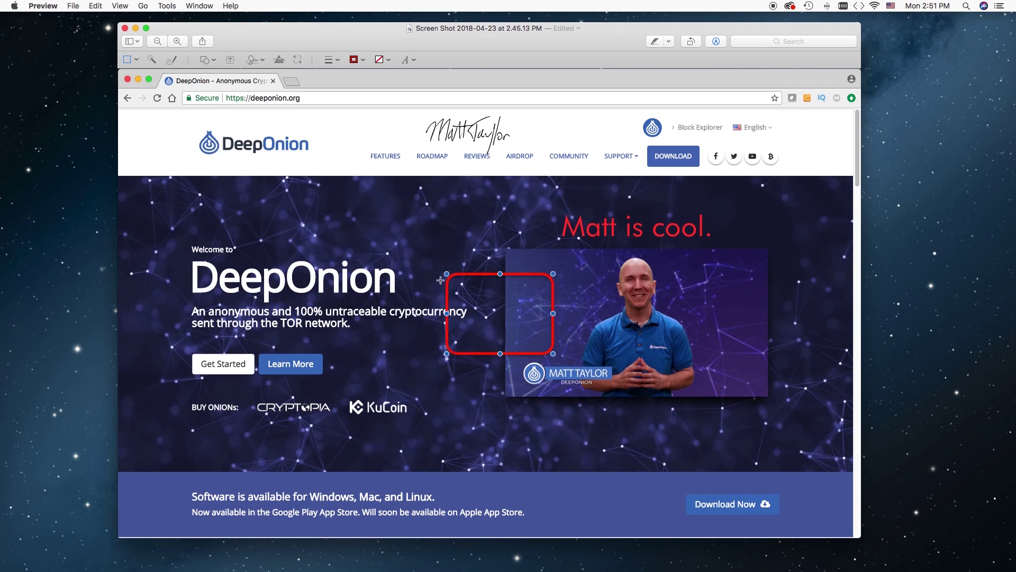
pyautogui.click(339, 61)
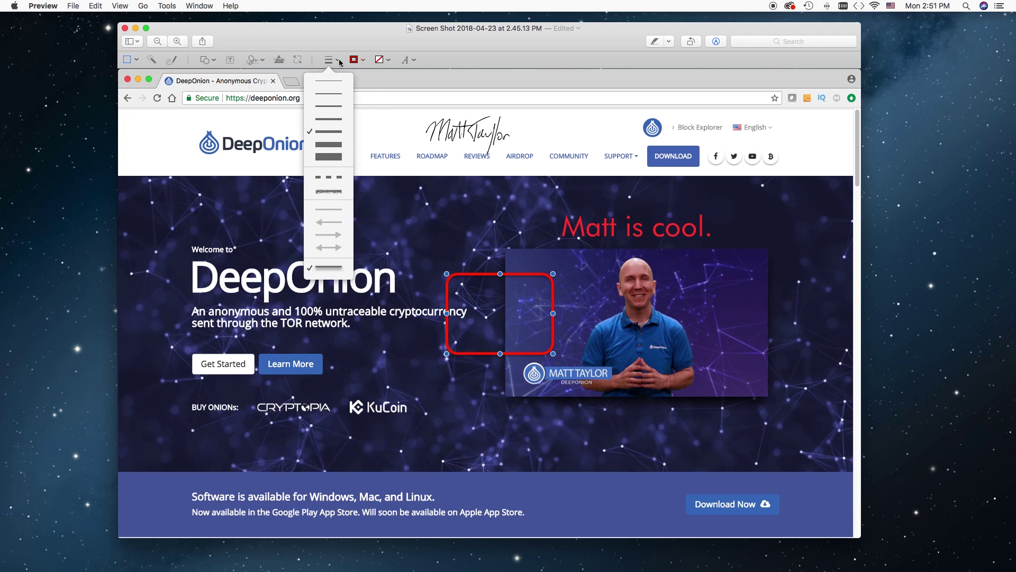
pyautogui.click(330, 144)
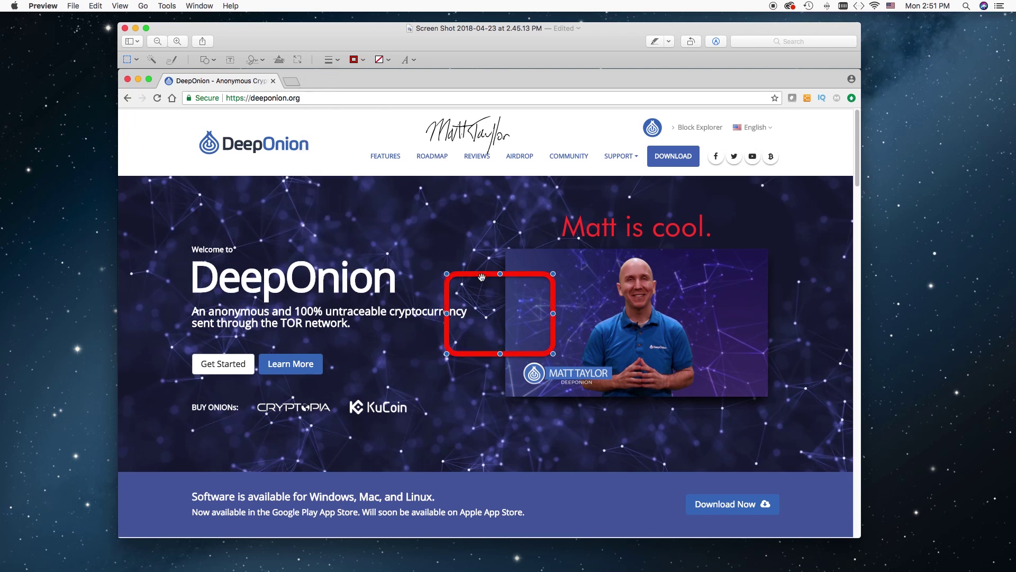
pyautogui.moveTo(482, 277); pyautogui.dragTo(212, 87)
pyautogui.moveTo(283, 125); pyautogui.dragTo(304, 123)
pyautogui.moveTo(241, 165); pyautogui.dragTo(251, 110)
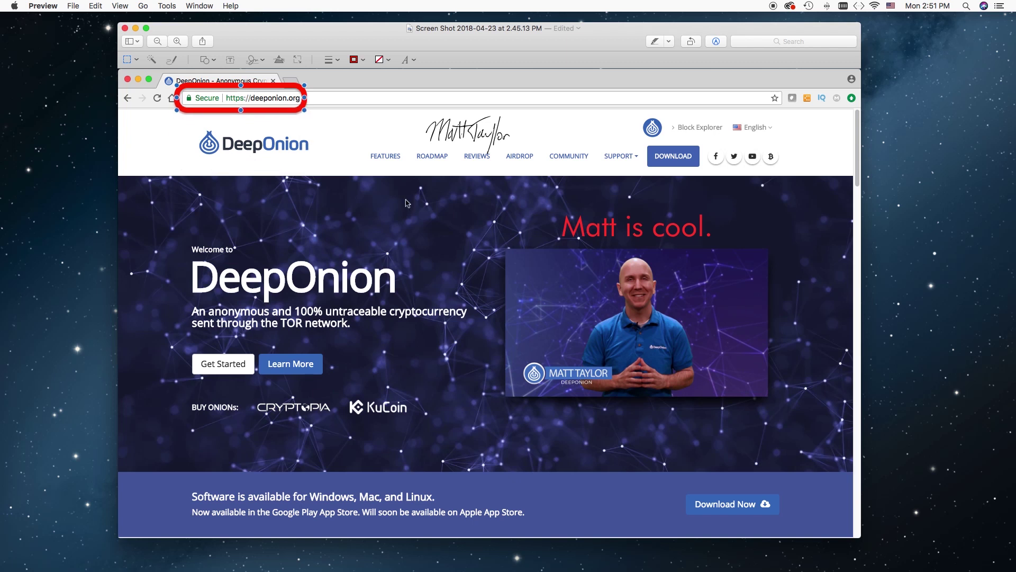
# Step: Add a thin-bordered yellow rectangle and size it tightly around the KuCoin logo
pyautogui.click(214, 63)
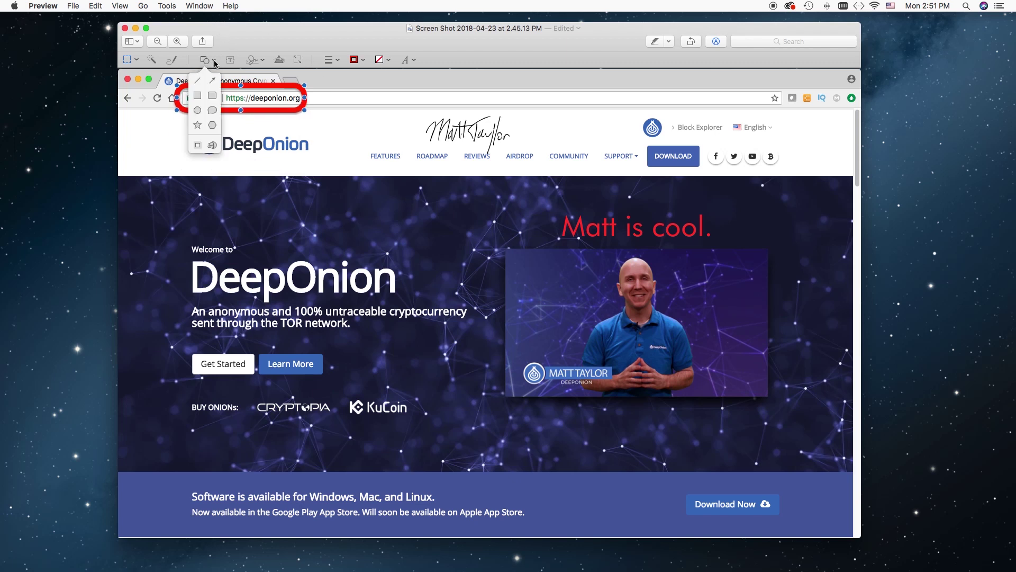
pyautogui.click(197, 97)
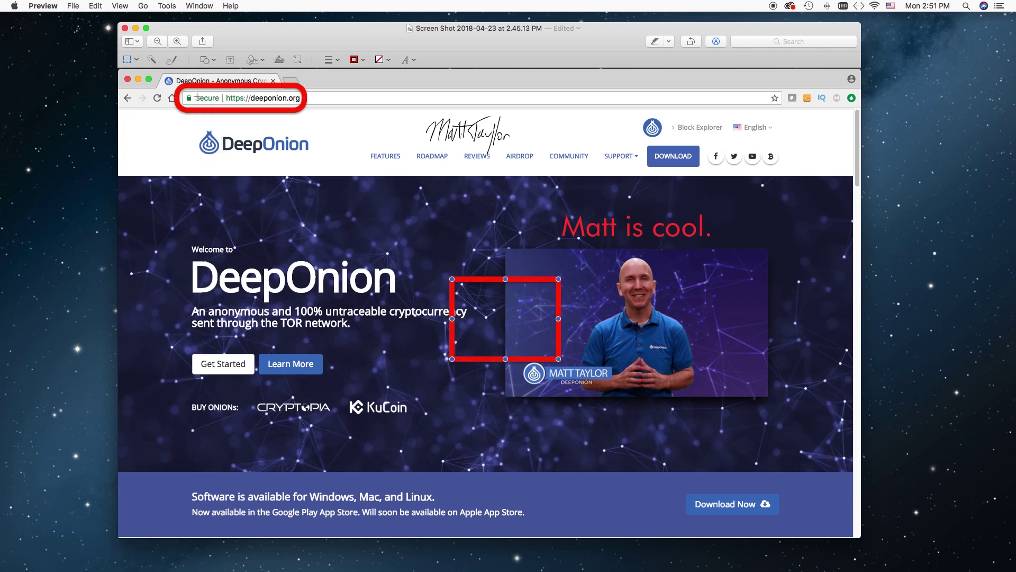
pyautogui.click(335, 59)
pyautogui.click(323, 105)
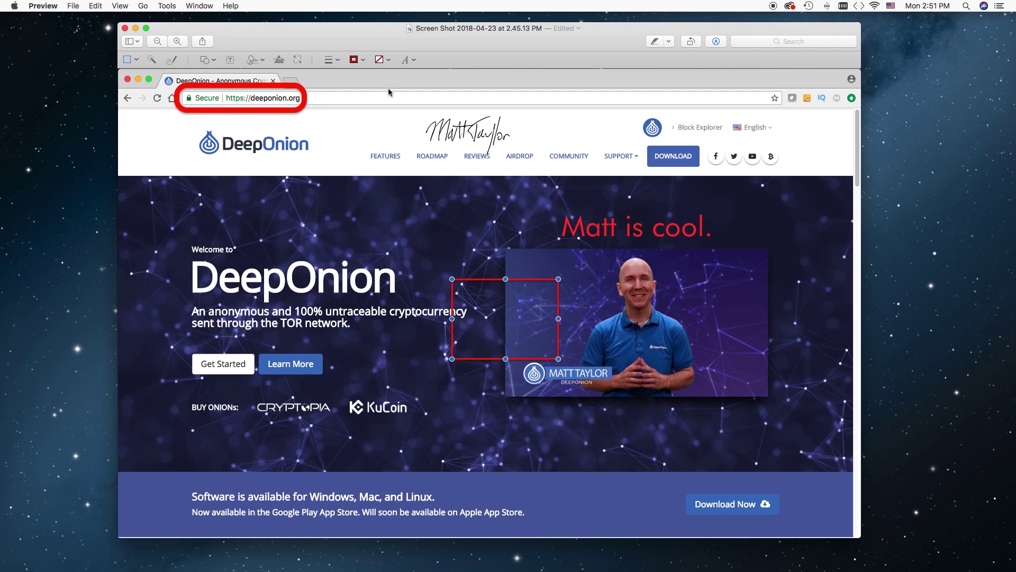
pyautogui.click(357, 60)
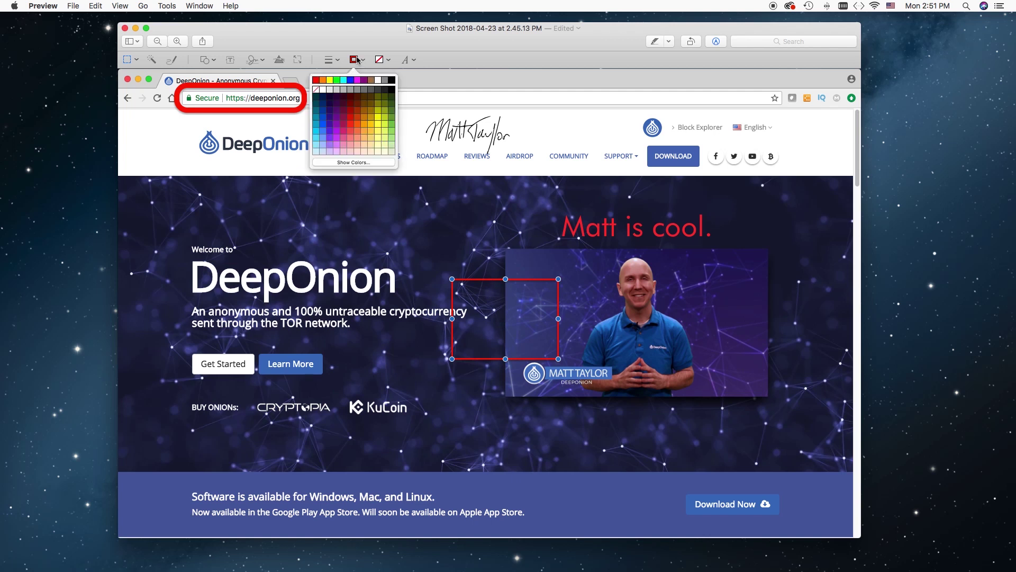
pyautogui.click(329, 80)
pyautogui.moveTo(474, 280); pyautogui.dragTo(364, 391)
pyautogui.moveTo(392, 469); pyautogui.dragTo(392, 421)
pyautogui.moveTo(450, 406); pyautogui.dragTo(412, 408)
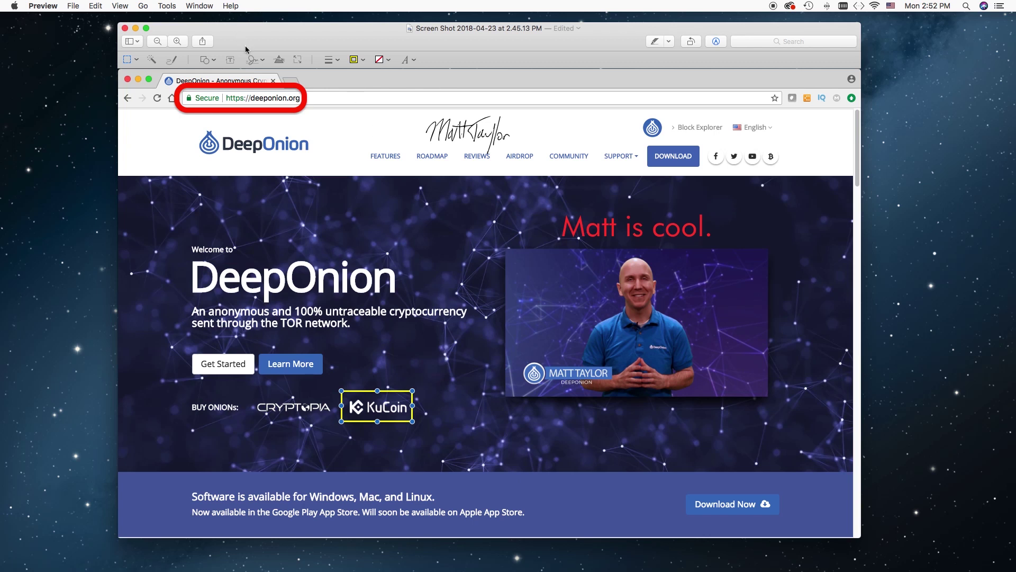
# Step: Sketch yellow spiky strokes over the man's hair and a short stroke under his chin
pyautogui.click(172, 61)
pyautogui.moveTo(618, 271)
pyautogui.mouseDown()
pyautogui.moveTo(622, 259)
pyautogui.moveTo(617, 271)
pyautogui.mouseUp()
pyautogui.click(625, 271)
pyautogui.moveTo(626, 266)
pyautogui.mouseDown()
pyautogui.moveTo(636, 259)
pyautogui.moveTo(660, 273)
pyautogui.mouseUp()
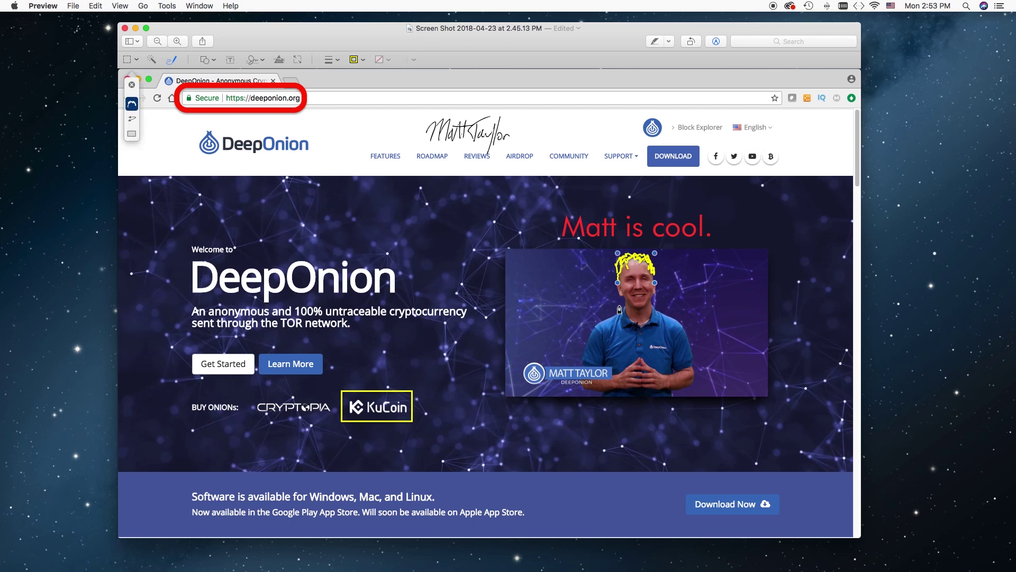
pyautogui.moveTo(632, 305)
pyautogui.mouseDown()
pyautogui.moveTo(643, 322)
pyautogui.moveTo(643, 302)
pyautogui.moveTo(640, 311)
pyautogui.mouseUp()
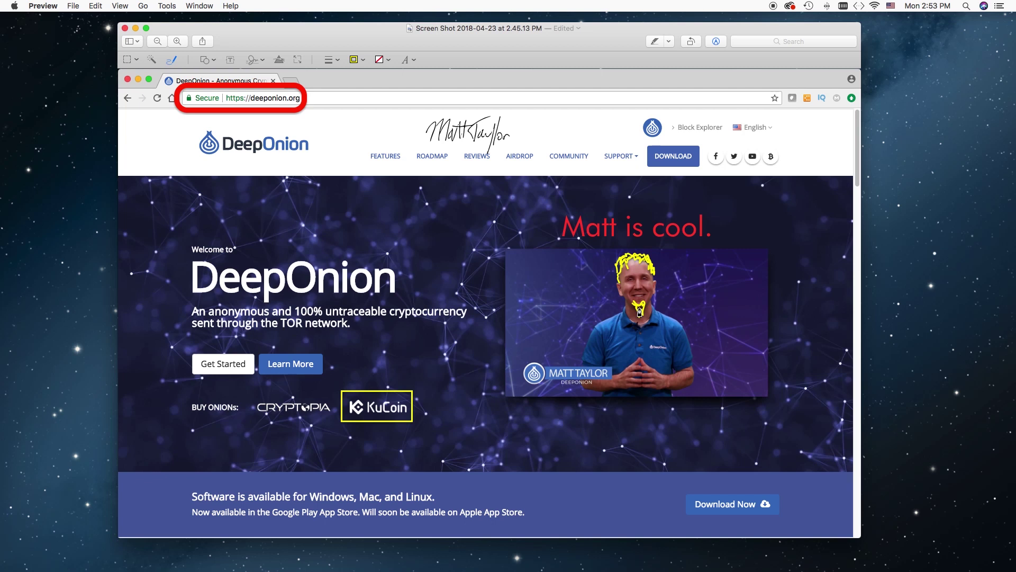
# Step: Draw a thick green squiggle across the left side of the video thumbnail
pyautogui.moveTo(640, 311); pyautogui.dragTo(641, 313)
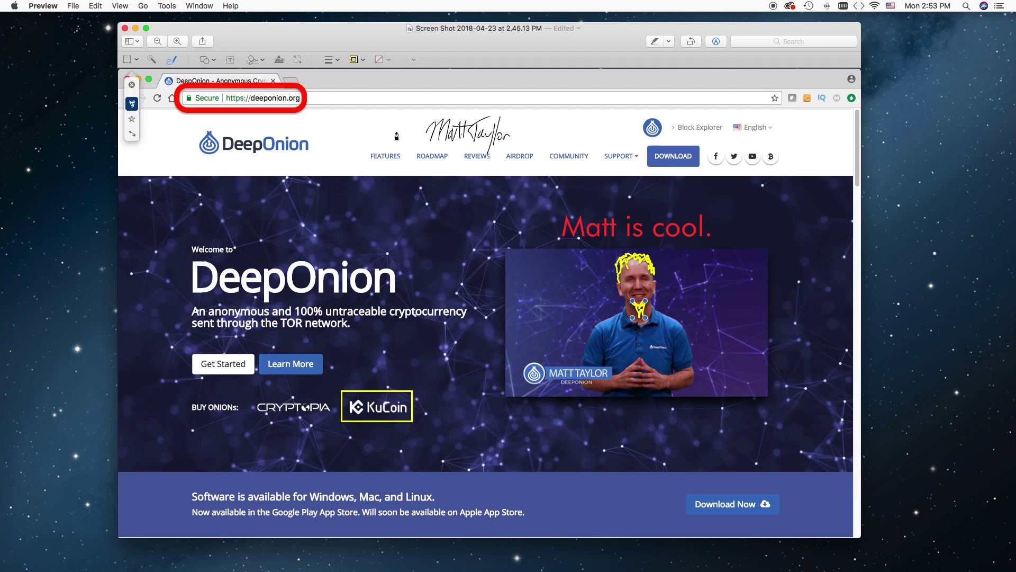
pyautogui.click(336, 60)
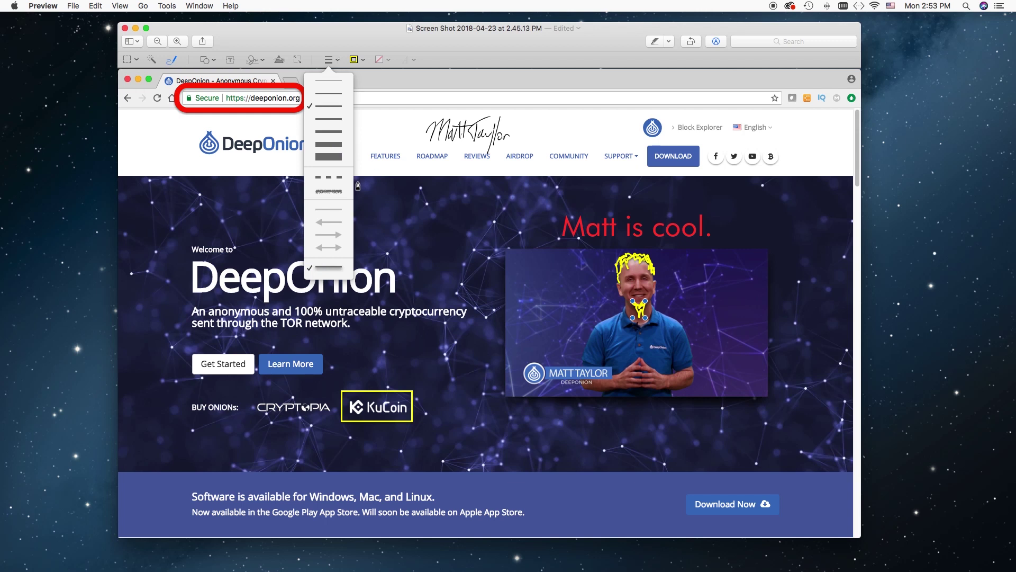
pyautogui.click(330, 192)
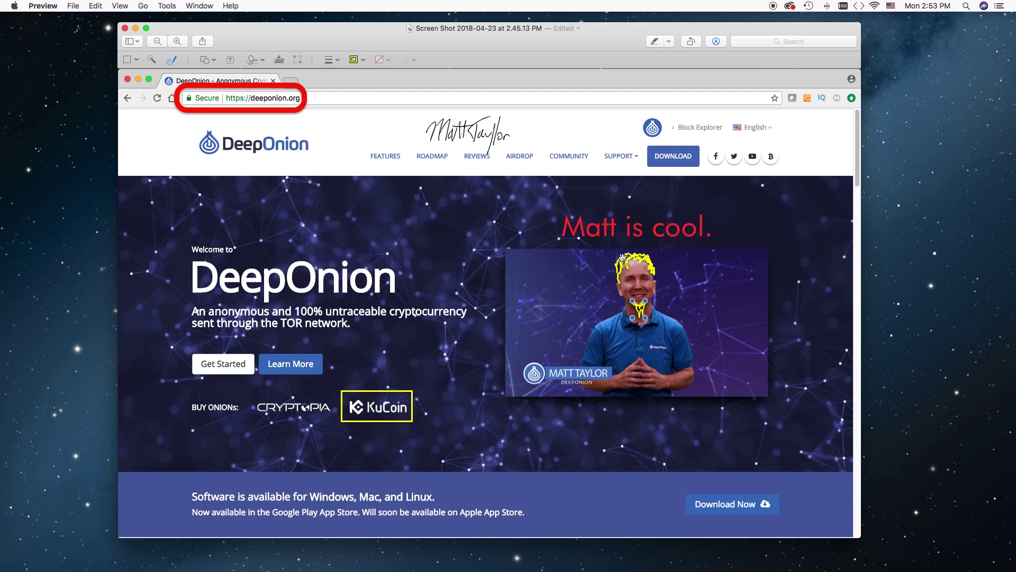
pyautogui.click(358, 62)
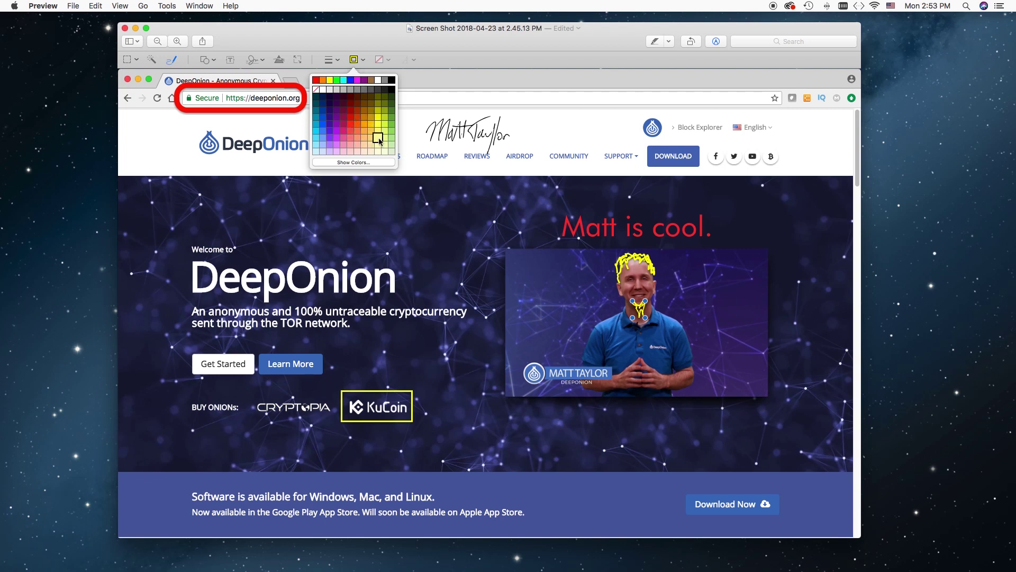
pyautogui.click(392, 125)
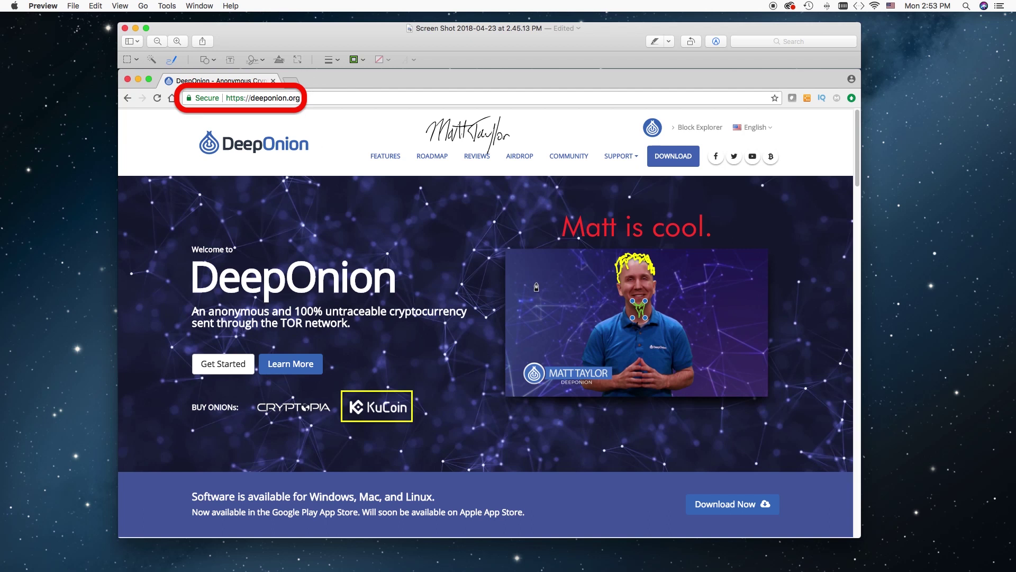
pyautogui.moveTo(536, 284)
pyautogui.mouseDown()
pyautogui.moveTo(522, 317)
pyautogui.moveTo(557, 330)
pyautogui.moveTo(586, 293)
pyautogui.moveTo(572, 267)
pyautogui.moveTo(528, 264)
pyautogui.moveTo(536, 288)
pyautogui.mouseUp()
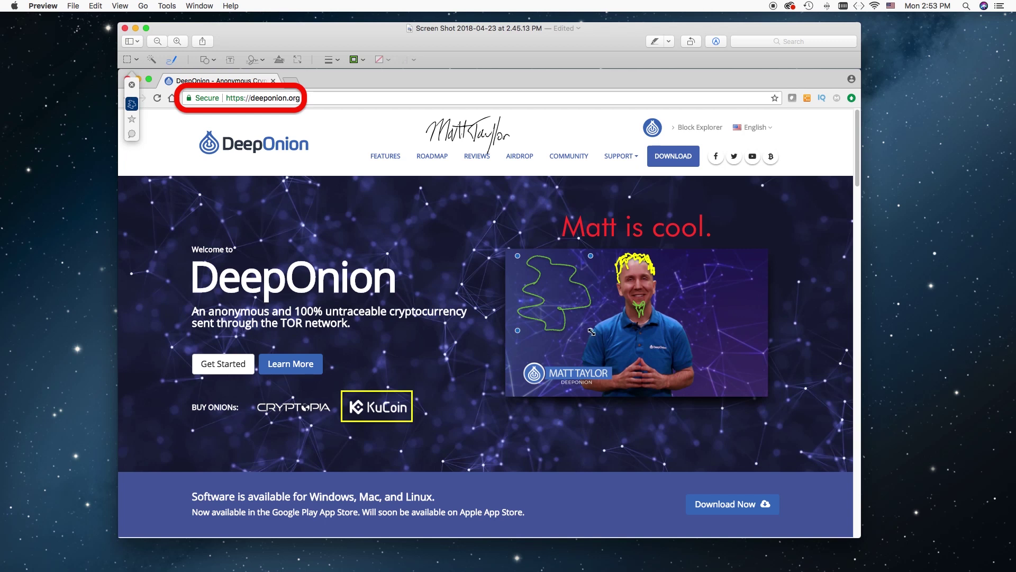
pyautogui.moveTo(591, 331); pyautogui.dragTo(625, 365)
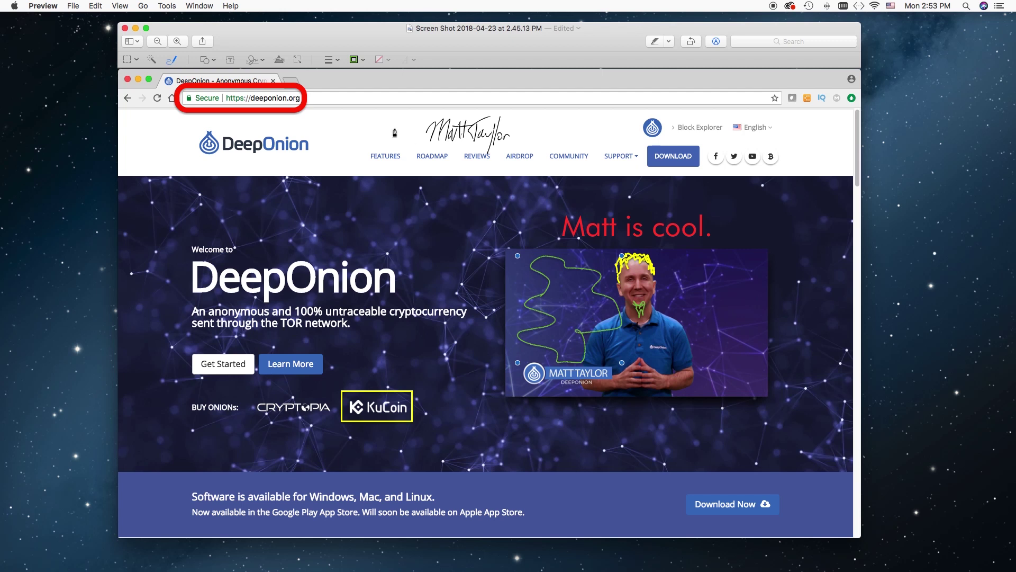
pyautogui.click(338, 60)
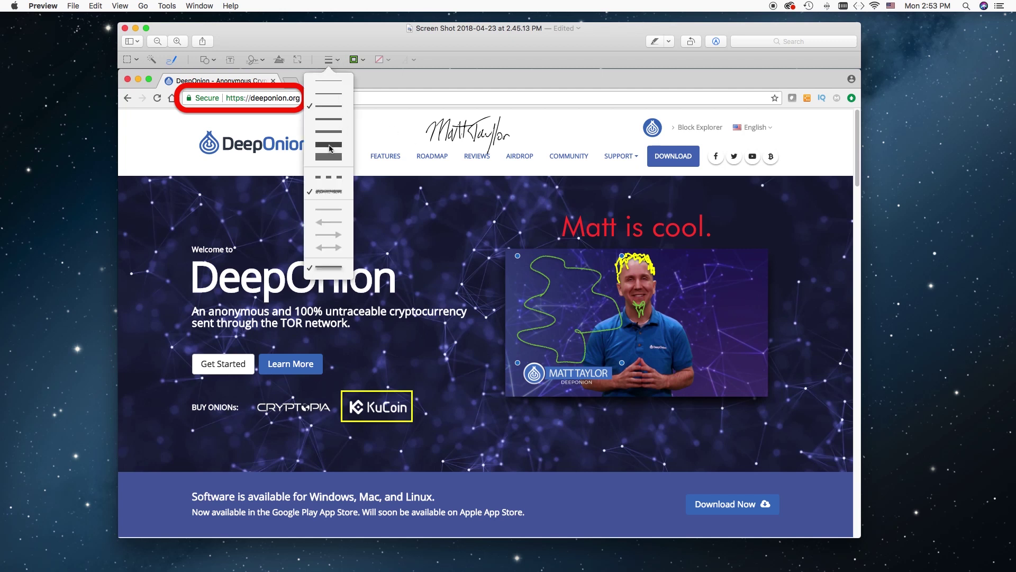
pyautogui.click(333, 149)
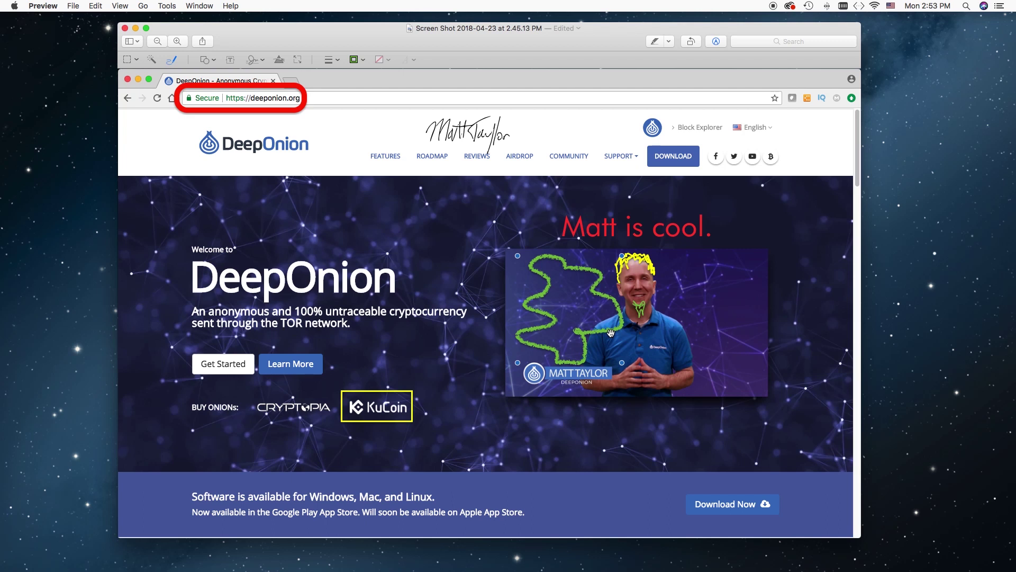
# Step: Recolour the chin stroke yellow and give it the thickest line
pyautogui.click(641, 312)
pyautogui.moveTo(642, 313); pyautogui.dragTo(641, 311)
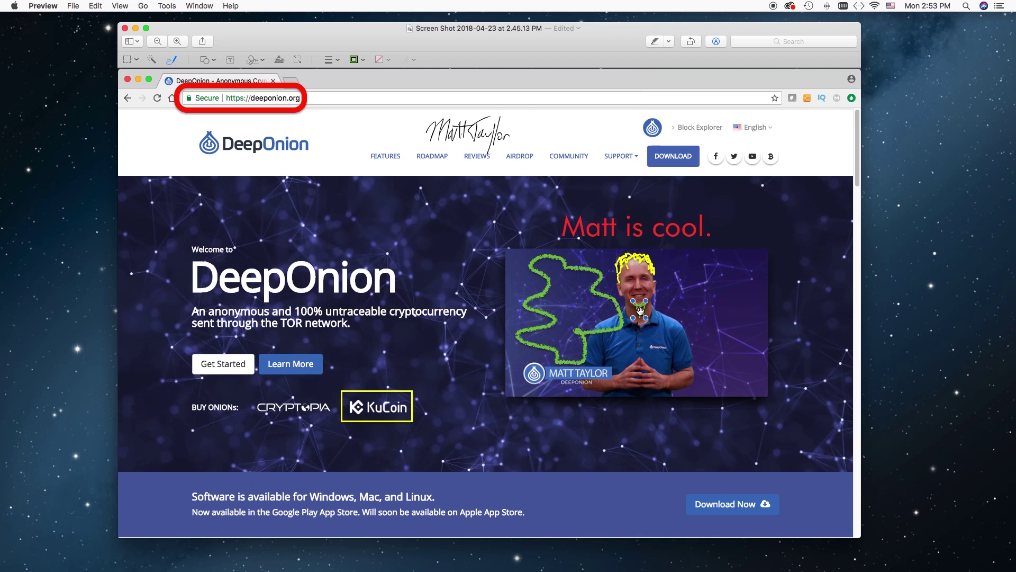
pyautogui.click(357, 65)
pyautogui.click(329, 83)
pyautogui.click(336, 59)
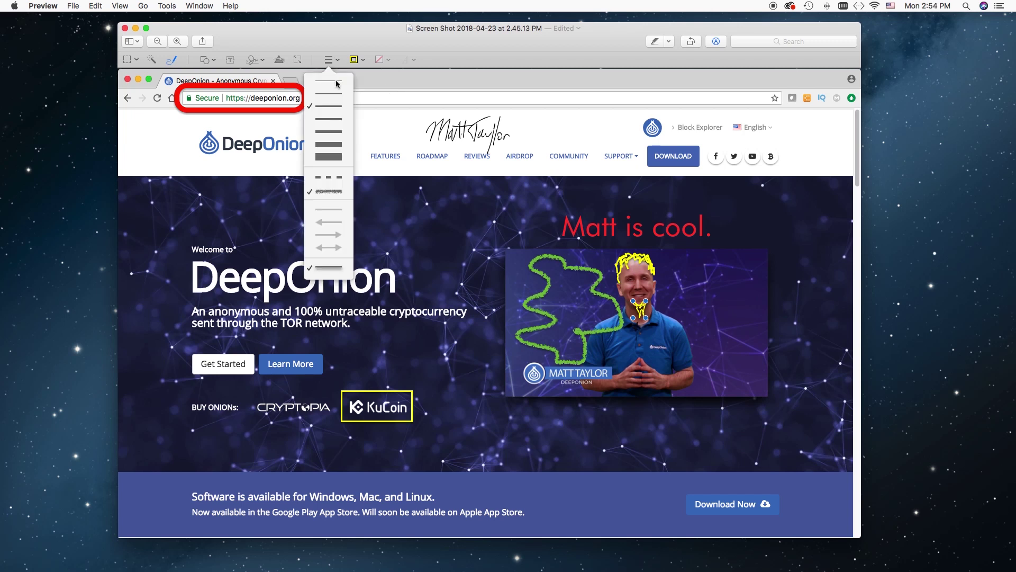
pyautogui.click(332, 157)
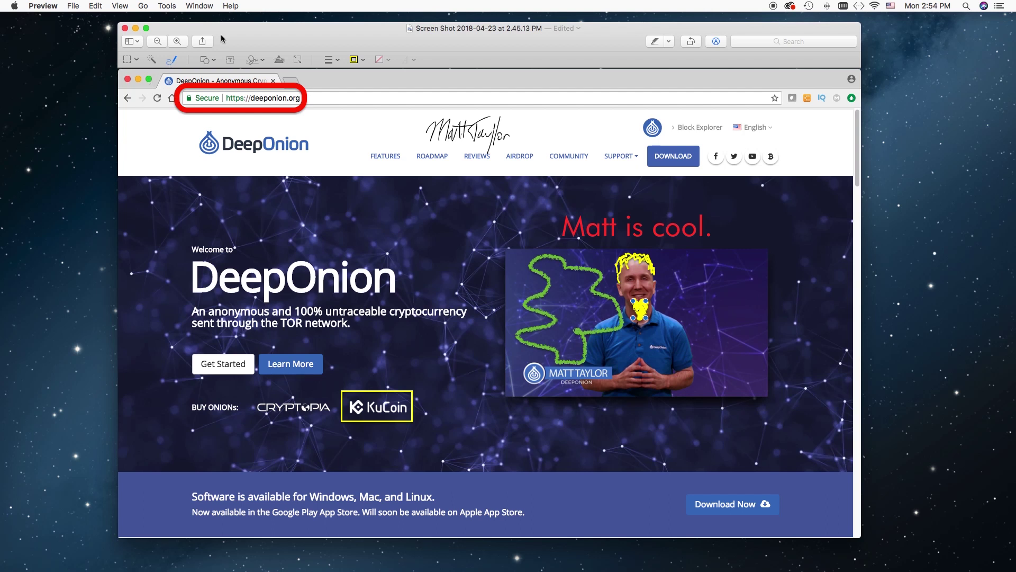
# Step: Glance at the File menu, deselect the yellow chin stroke, and show the Selection tool's shape options
pyautogui.click(70, 9)
pyautogui.click(94, 80)
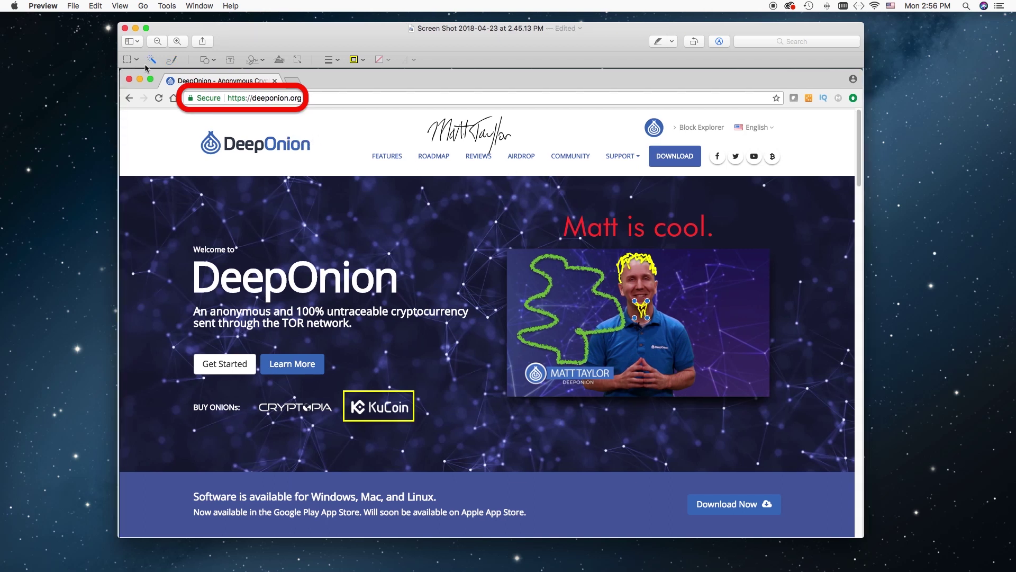
pyautogui.press('Escape')
pyautogui.click(127, 60)
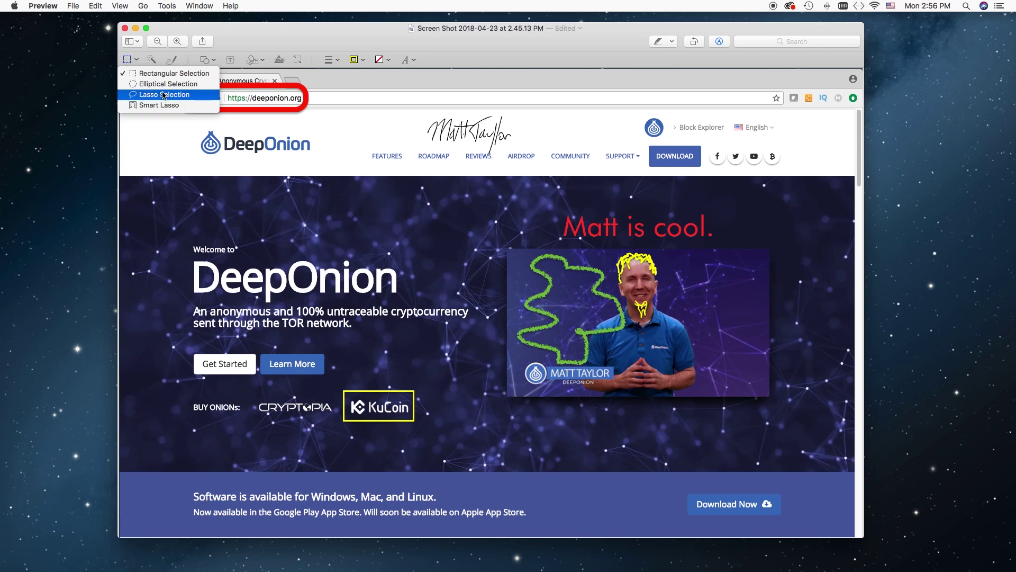
# Step: Crop to a rectangular selection around the DeepOnion welcome panel, then undo the crop
pyautogui.click(166, 74)
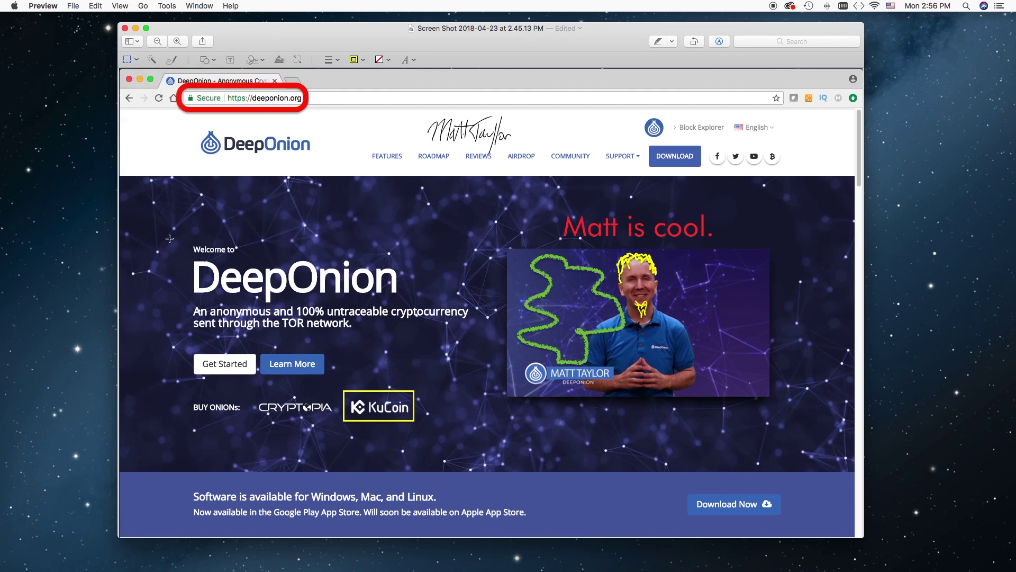
pyautogui.moveTo(170, 238); pyautogui.dragTo(487, 386)
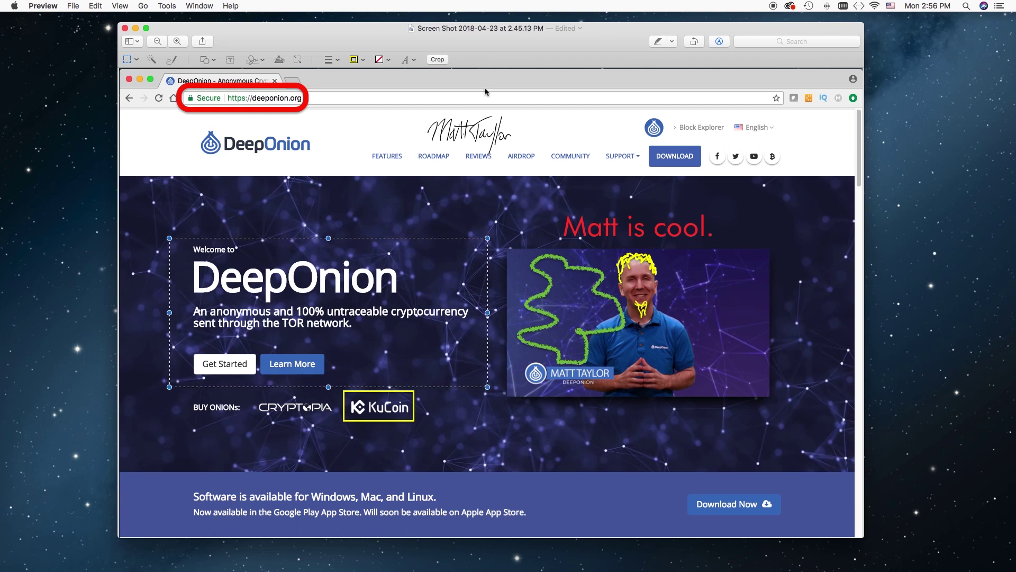
pyautogui.click(438, 60)
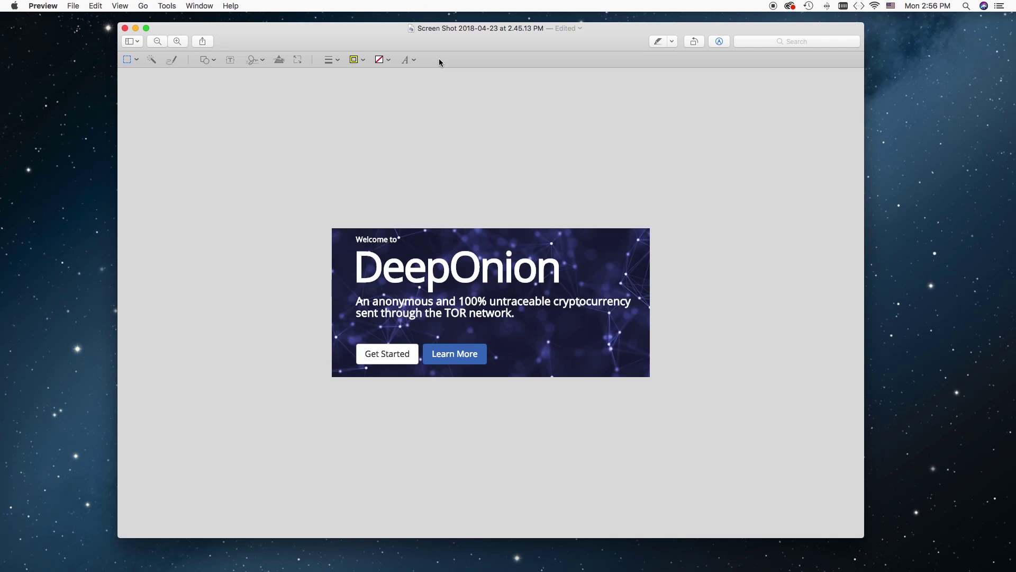
pyautogui.press('super+z')
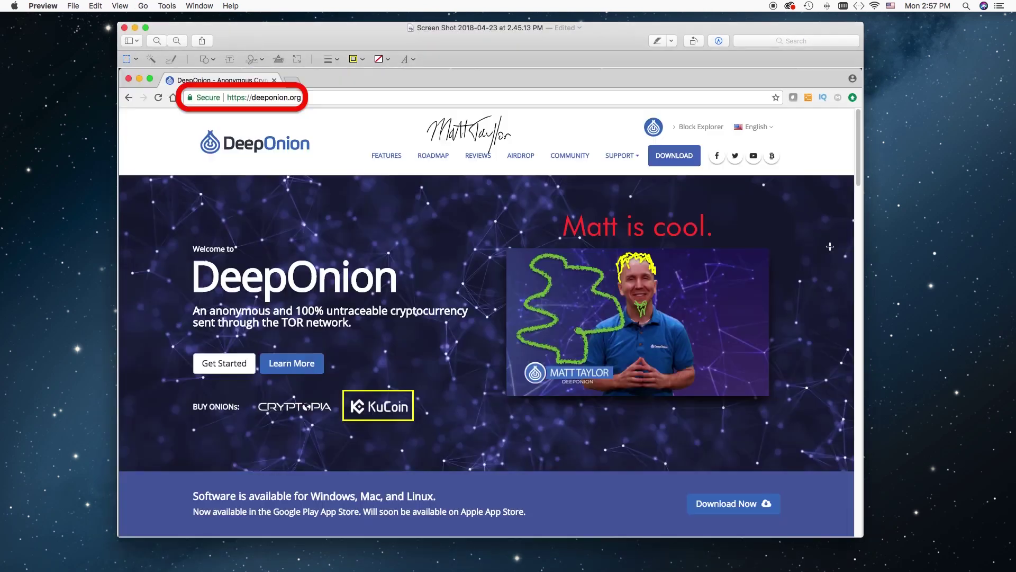